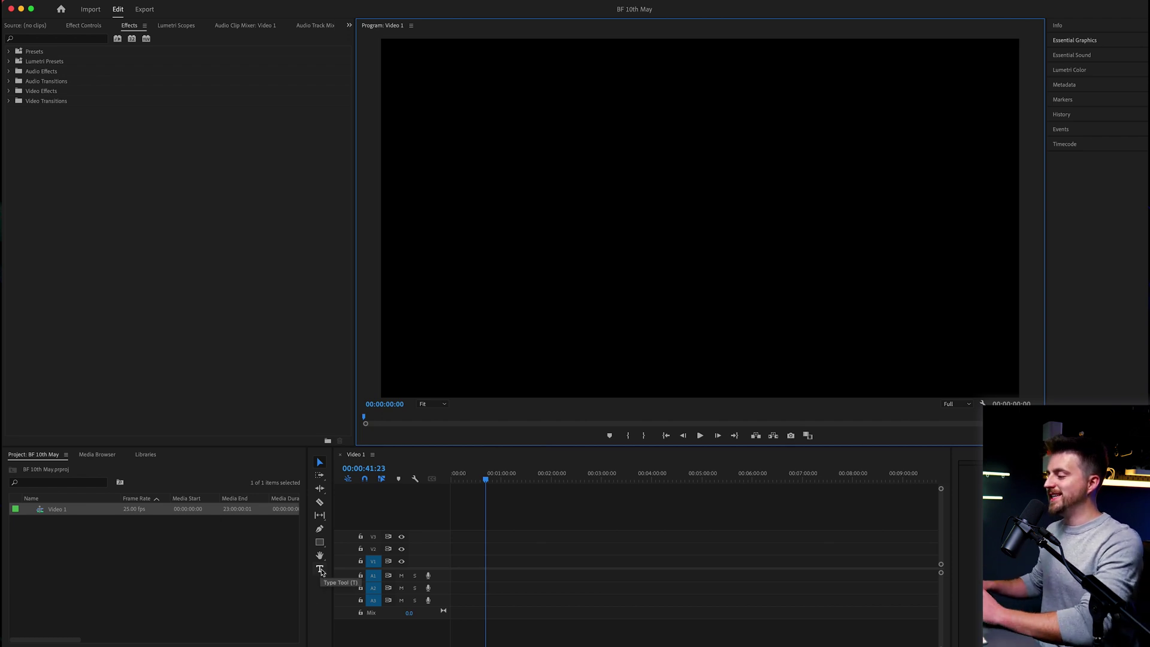
Type a 'BROOKER FILMS' title in the centre of the frame and select all its text
{"action": "left_click", "coordinate": [320, 569]}
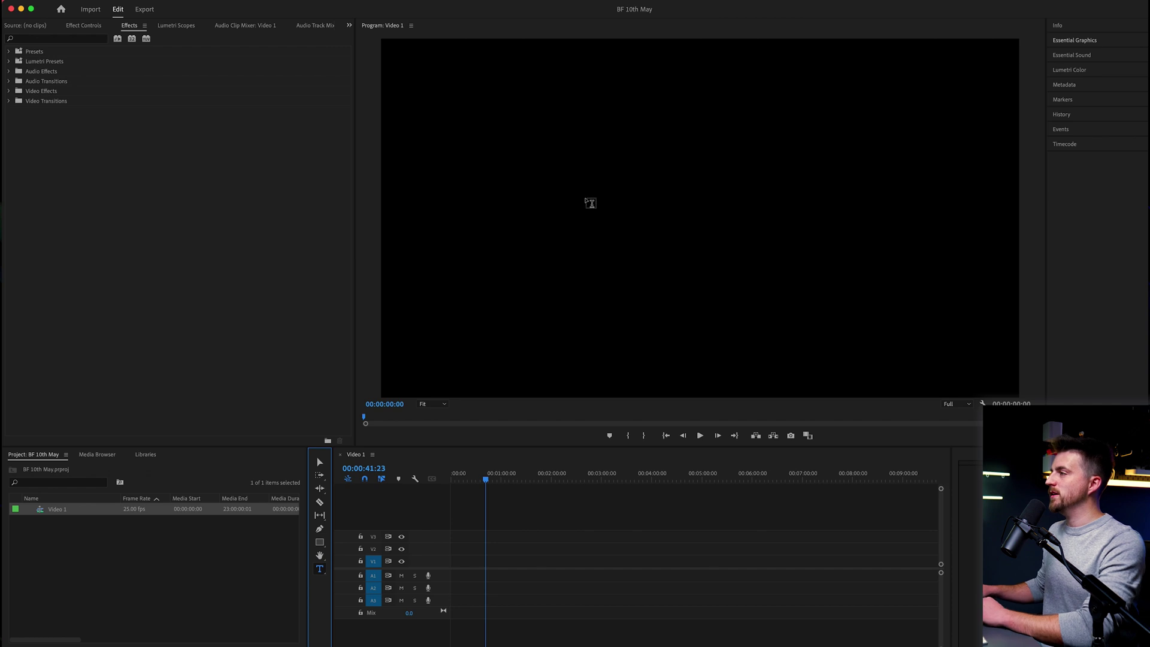
{"action": "left_click", "coordinate": [563, 206]}
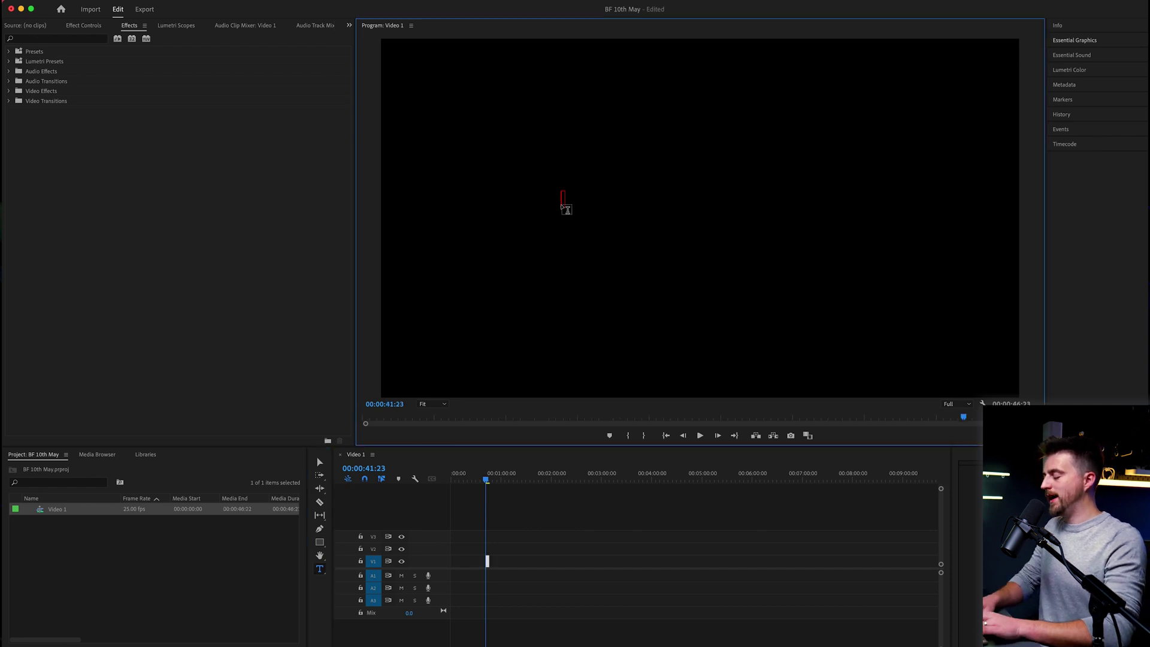
{"action": "type", "text": "BROOKER FILMS"}
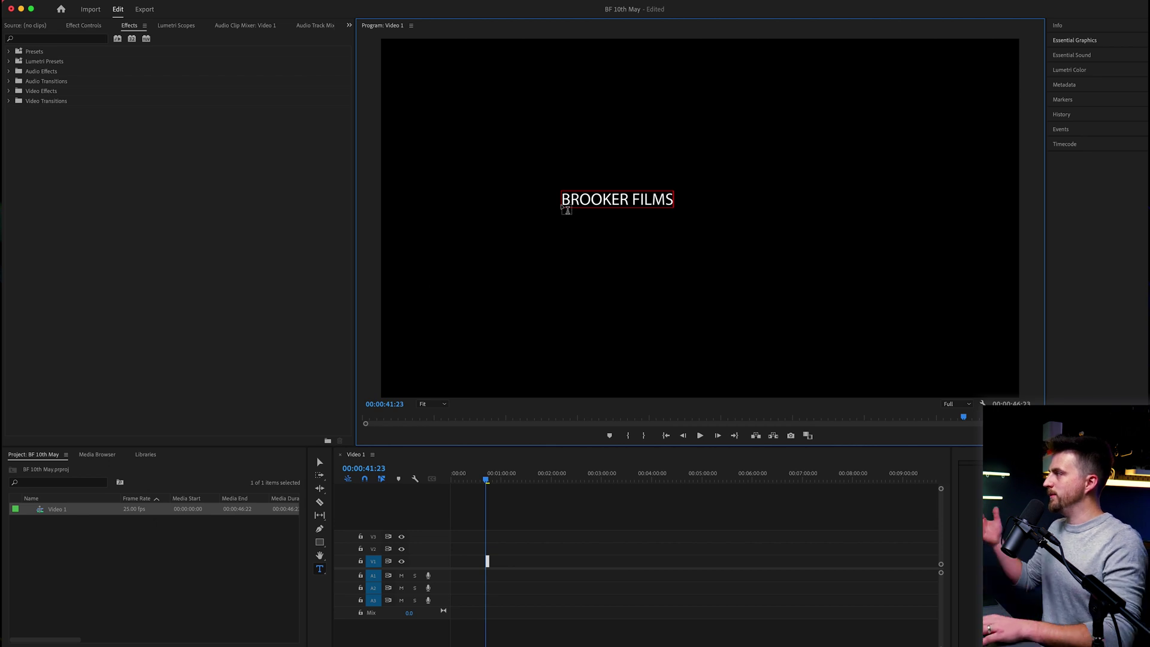
{"action": "key", "text": "super+a"}
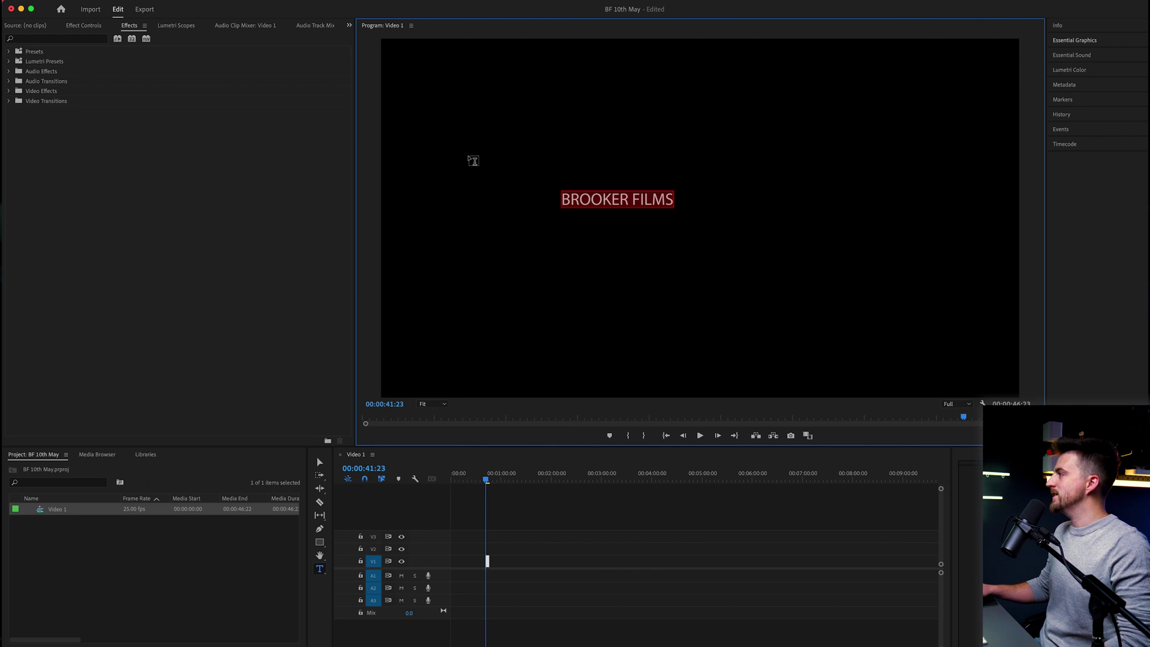
Dock the Essential Graphics tab into the left panel group next to Effects
{"action": "left_click_drag", "start_coordinate": [1076, 43], "coordinate": [183, 44]}
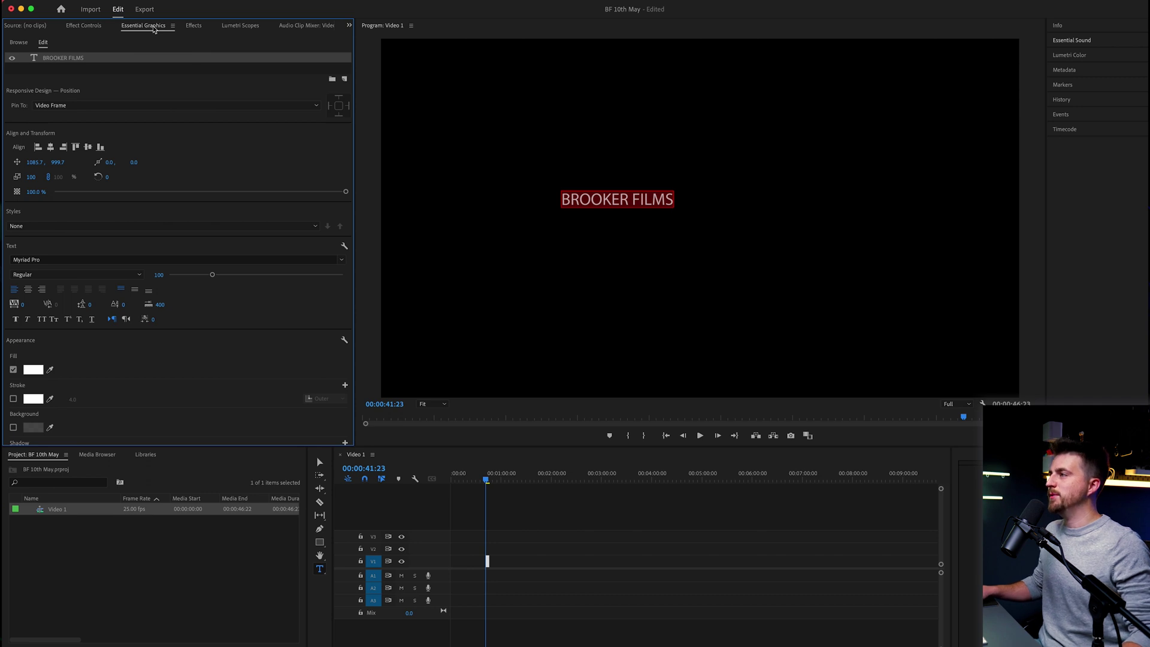
{"action": "left_click", "coordinate": [315, 1]}
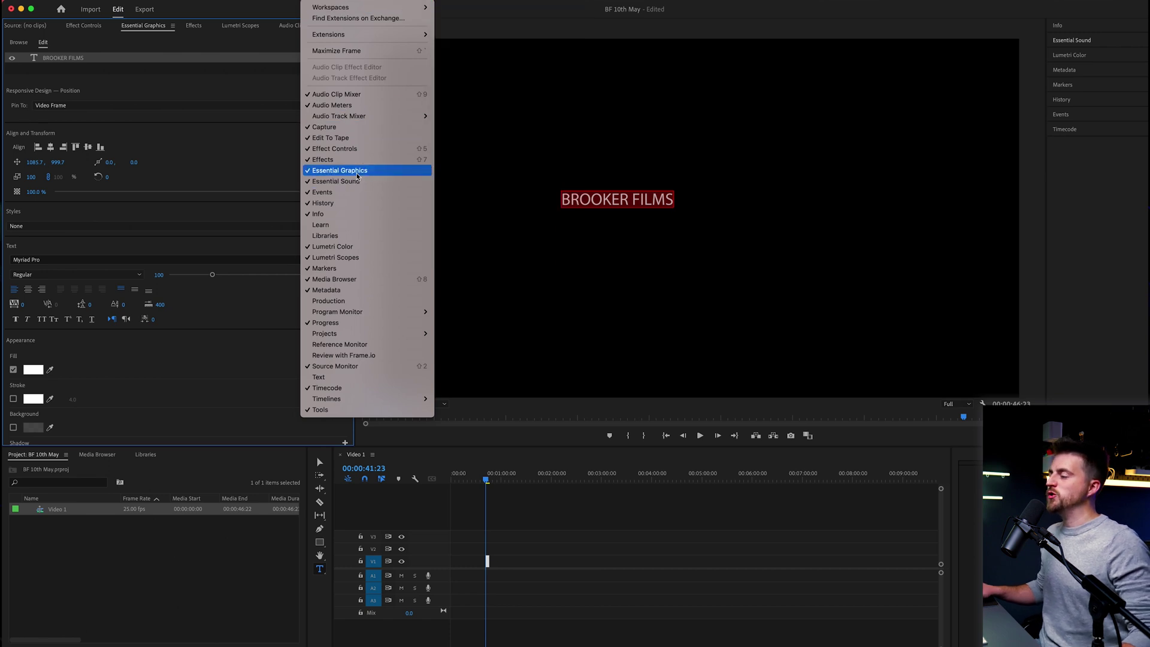
{"action": "left_click", "coordinate": [628, 204]}
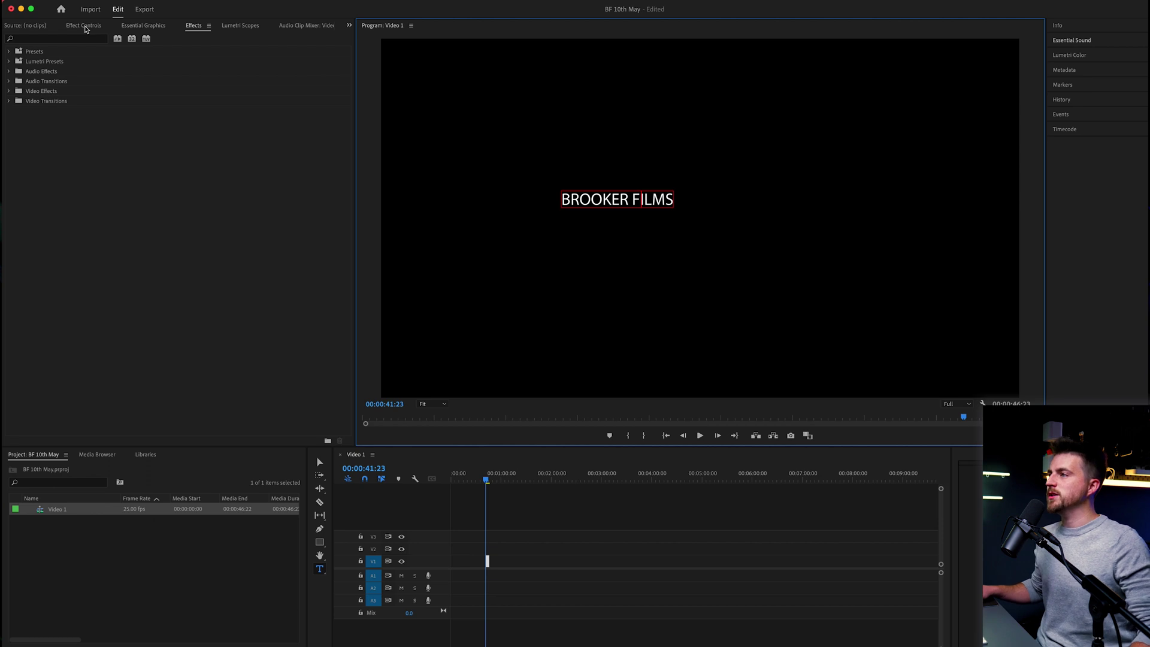
Change the BROOKER FILMS font to Montserrat Black in Effect Controls
{"action": "left_click", "coordinate": [85, 27]}
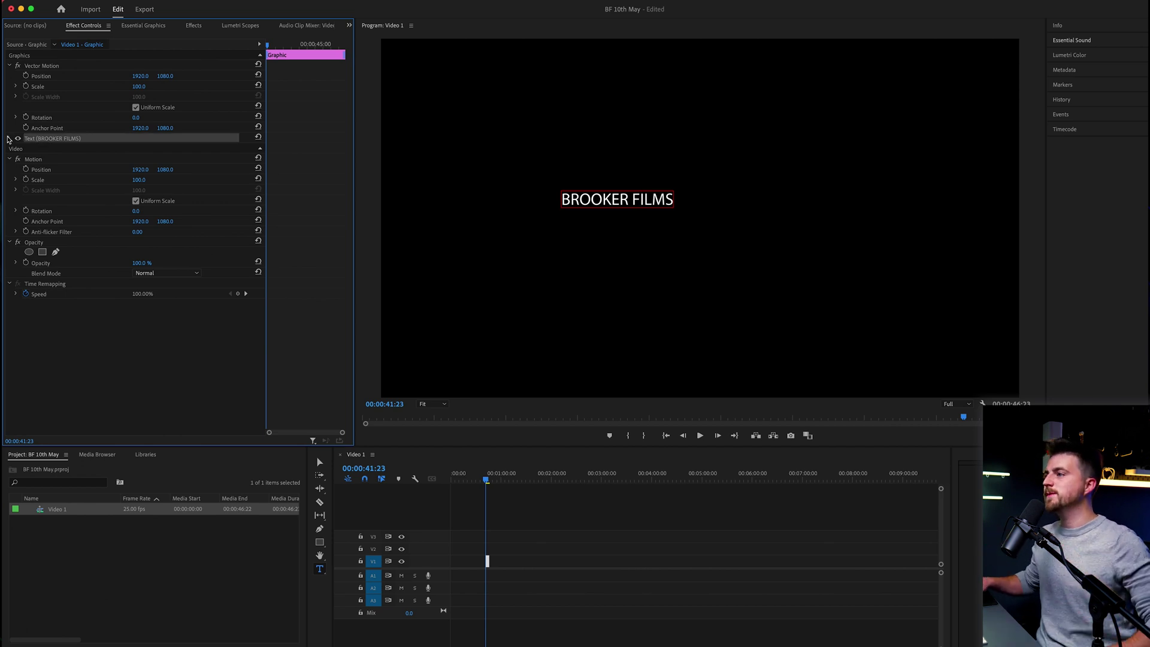
{"action": "left_click", "coordinate": [8, 138]}
{"action": "left_click", "coordinate": [54, 171]}
{"action": "type", "text": "MONT"}
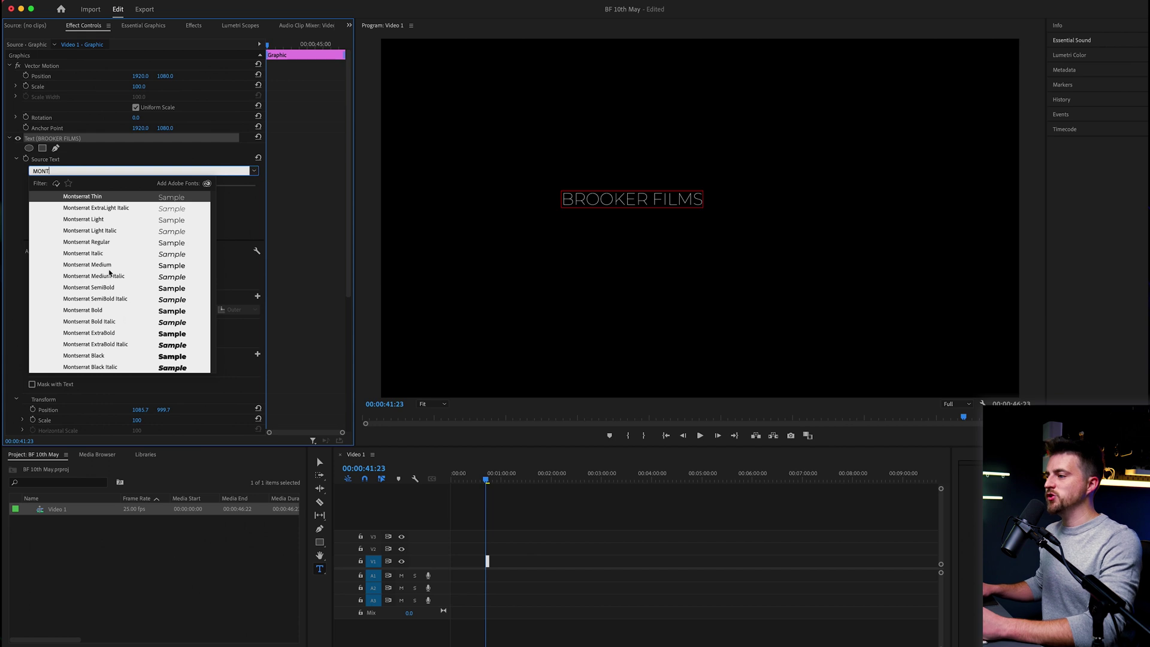
{"action": "left_click", "coordinate": [112, 356]}
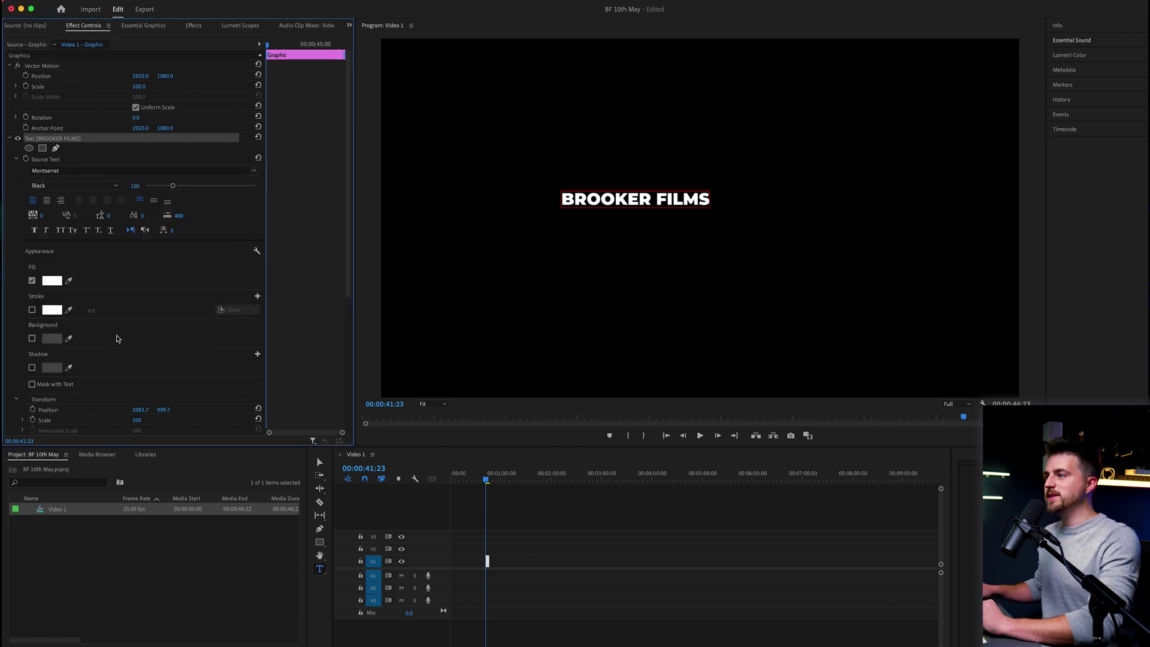
{"action": "left_click", "coordinate": [73, 185]}
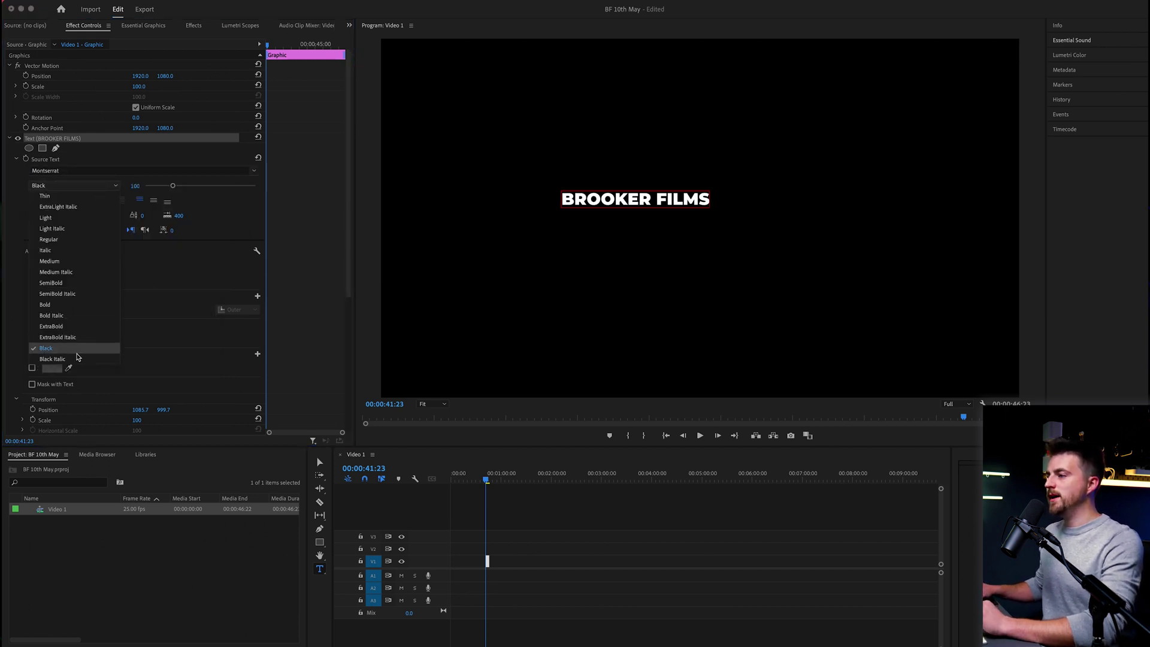
{"action": "left_click", "coordinate": [75, 349]}
Set the text size to 167, centre-align it, and position it at 1920, 1132
{"action": "left_click_drag", "start_coordinate": [173, 185], "coordinate": [192, 188]}
{"action": "left_click", "coordinate": [47, 202]}
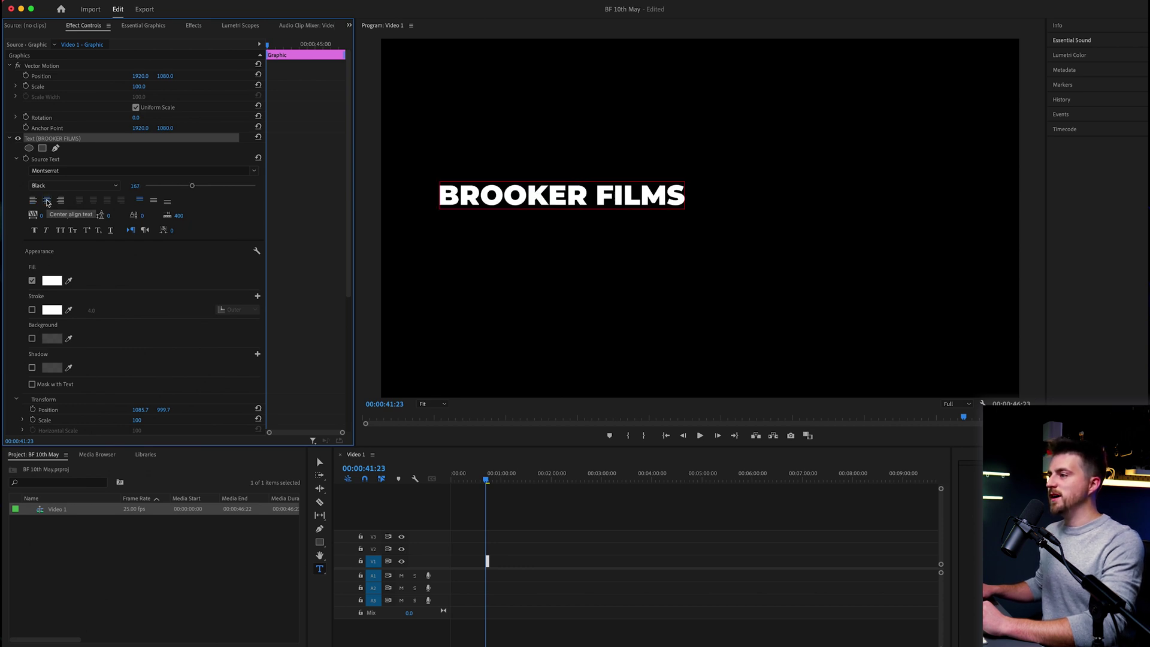
{"action": "scroll", "coordinate": [293, 166], "scroll_direction": "down", "scroll_amount": 1}
{"action": "scroll", "coordinate": [293, 166], "scroll_direction": "down", "scroll_amount": 4}
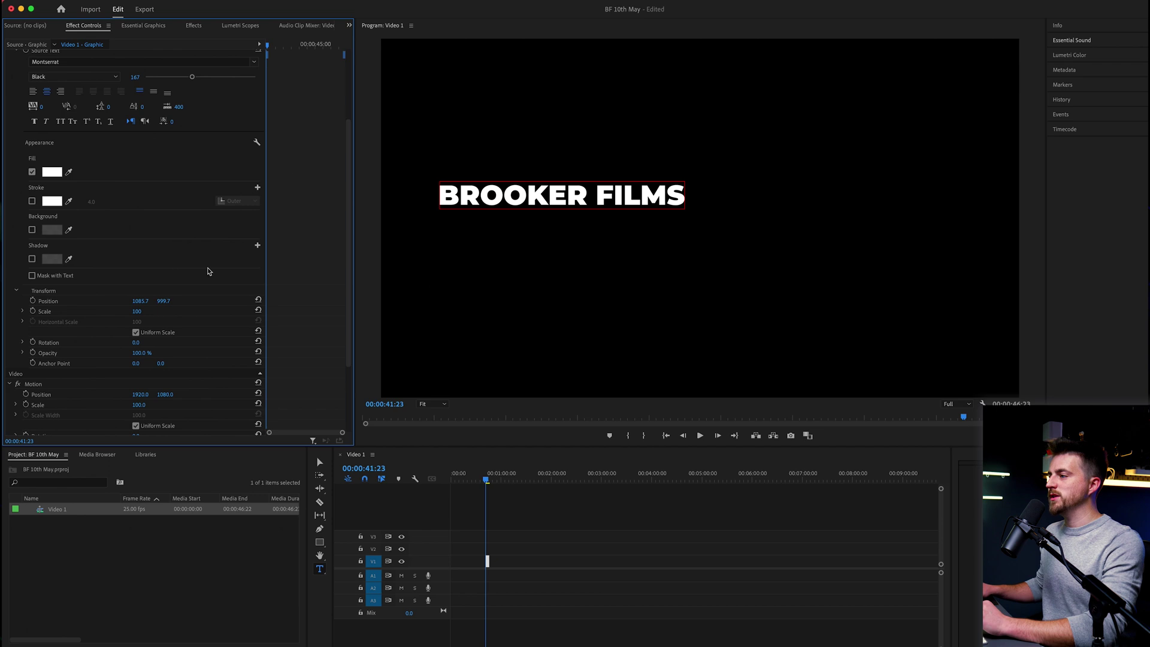
{"action": "left_click", "coordinate": [258, 300]}
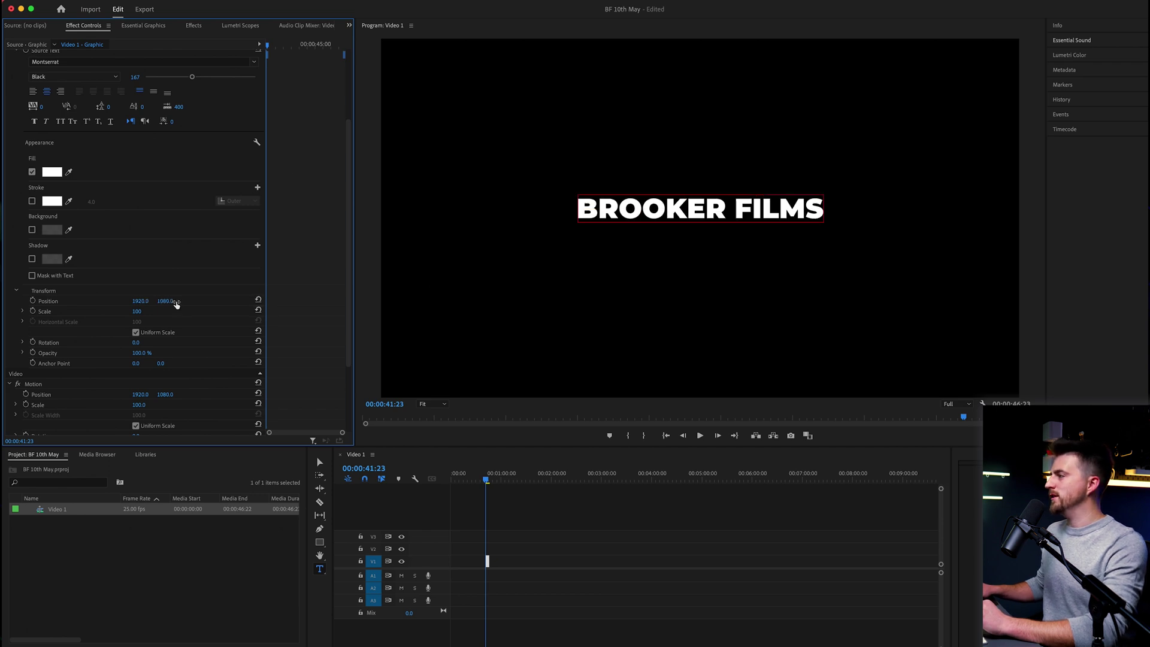
{"action": "left_click_drag", "start_coordinate": [174, 302], "coordinate": [205, 301]}
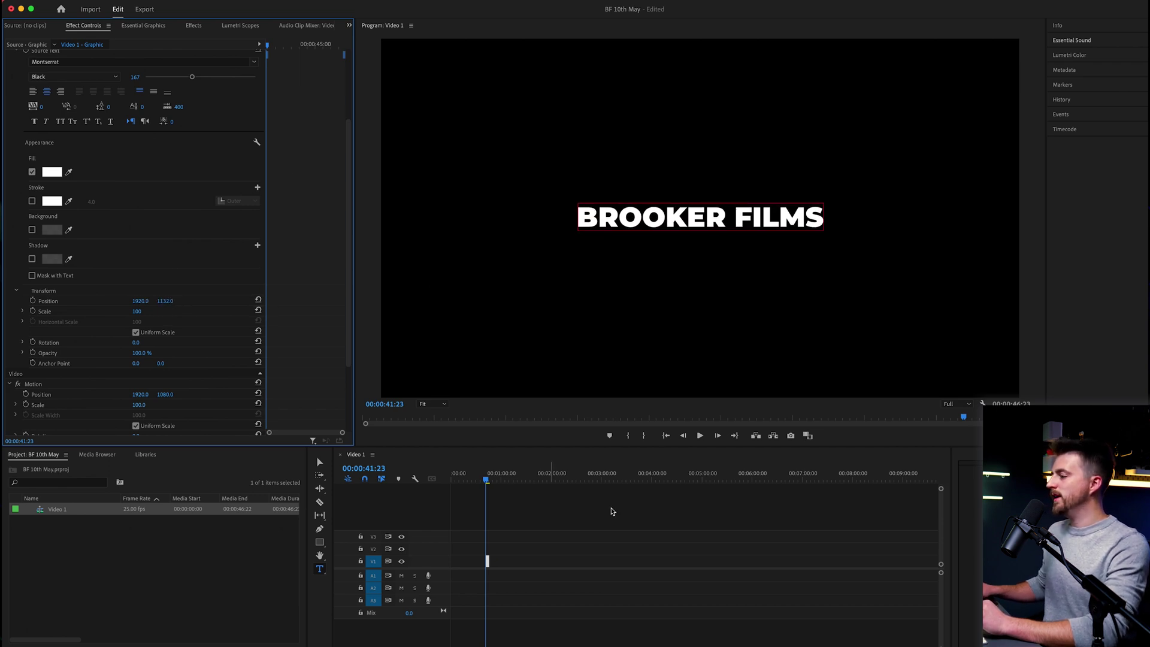
Move the BROOKER FILMS clip to 00:00 and extend it to about 10 seconds
{"action": "left_click", "coordinate": [525, 521]}
{"action": "key", "text": "minus"}
{"action": "key", "text": "minus"}
{"action": "key", "text": "minus"}
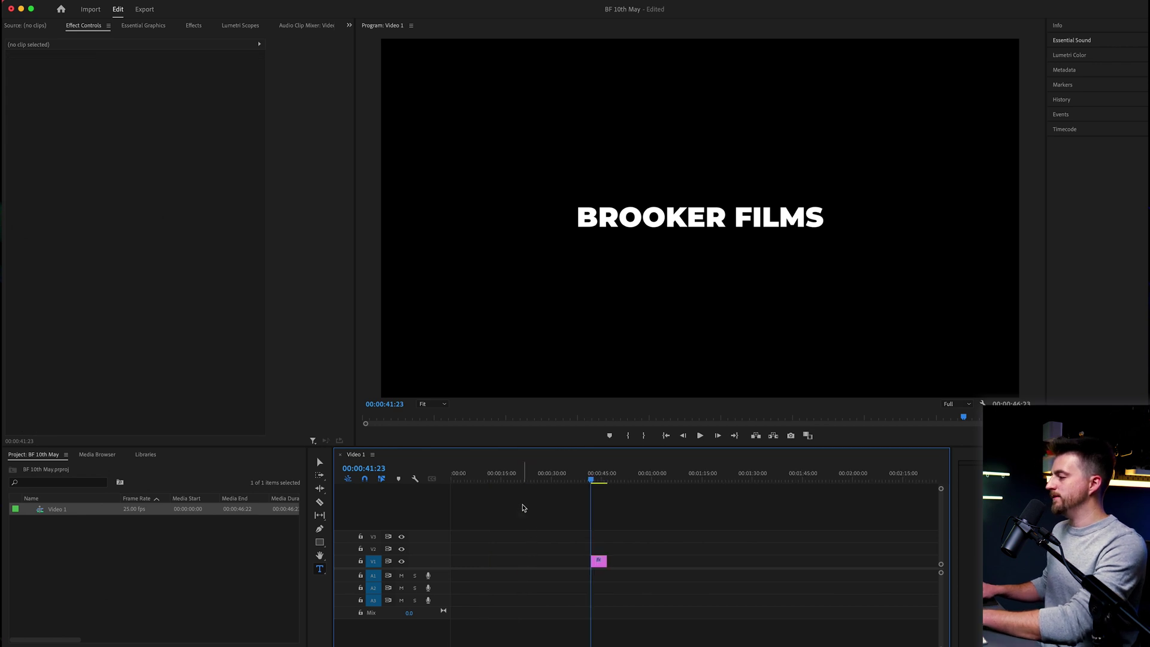
{"action": "key", "text": "Home"}
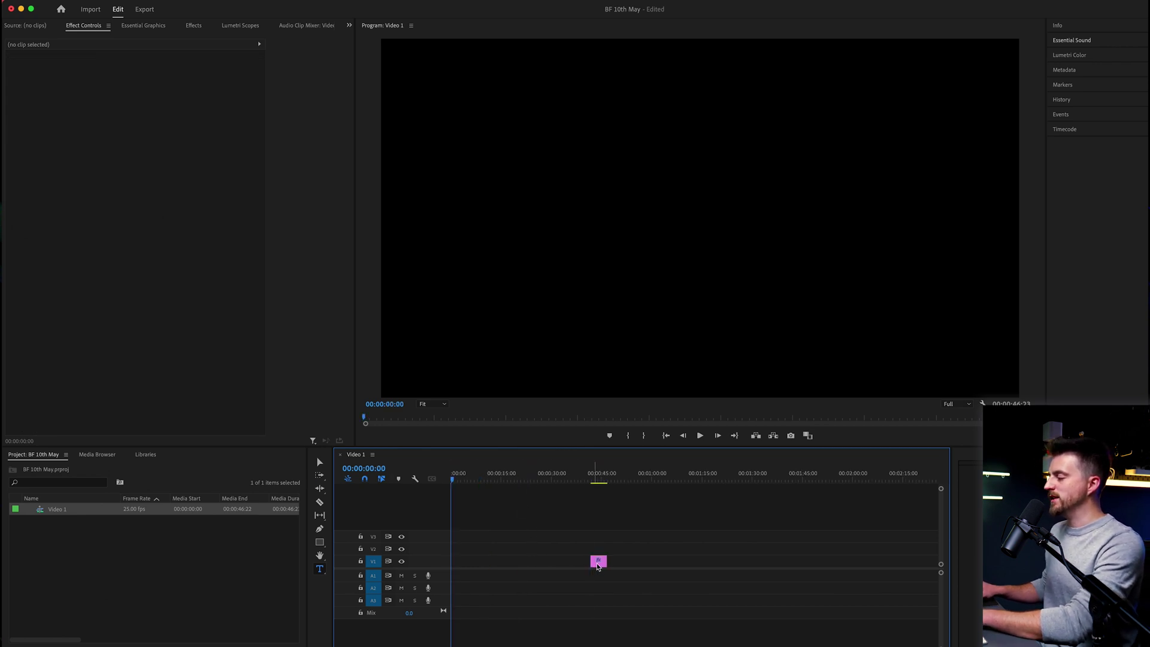
{"action": "left_click_drag", "start_coordinate": [598, 561], "coordinate": [460, 562]}
{"action": "key", "text": "equal"}
{"action": "key", "text": "equal"}
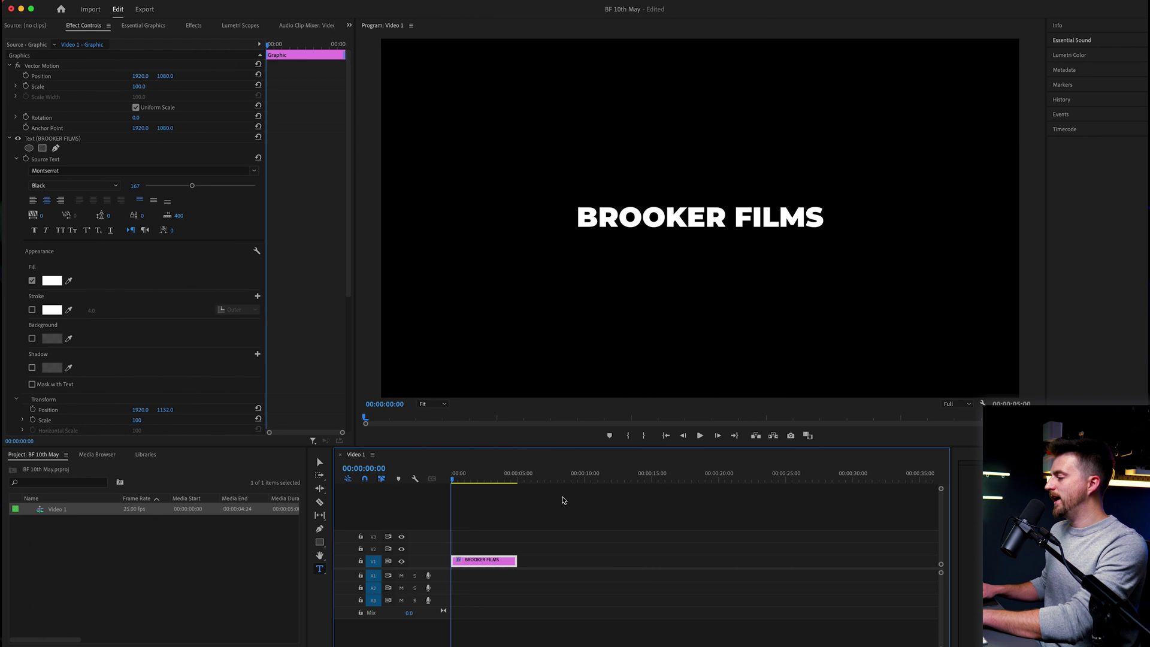
{"action": "key", "text": "equal"}
{"action": "left_click_drag", "start_coordinate": [689, 479], "coordinate": [718, 482]}
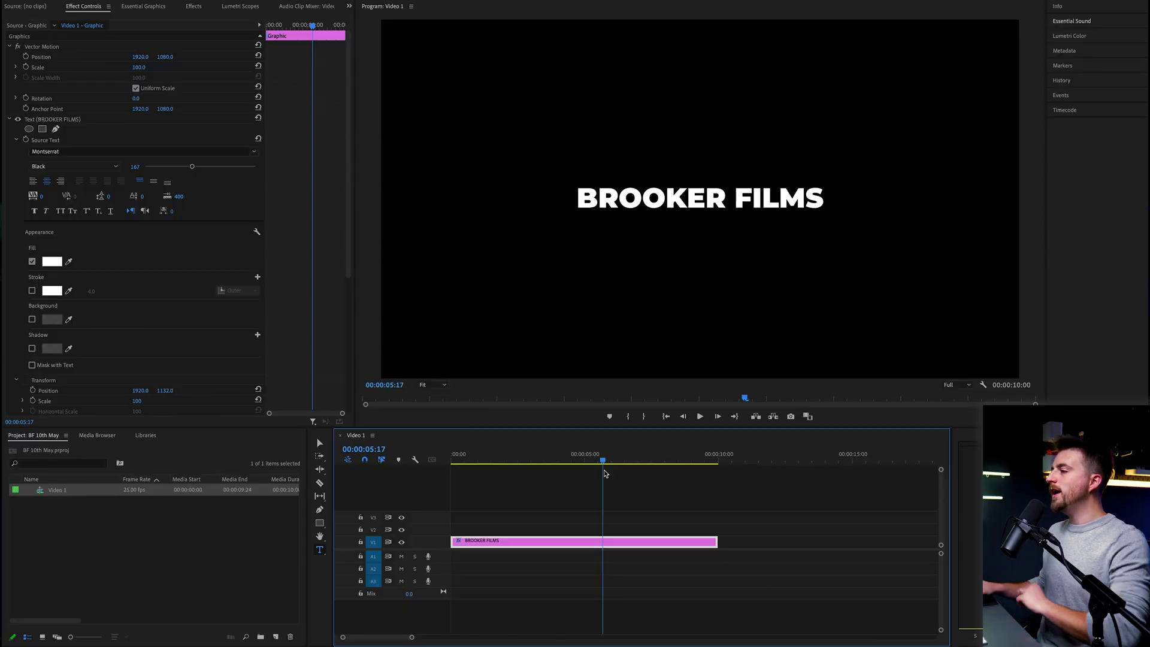
Create a Black Video item, place it on V2 at the start, and extend it to 10 seconds
{"action": "left_click", "coordinate": [623, 493]}
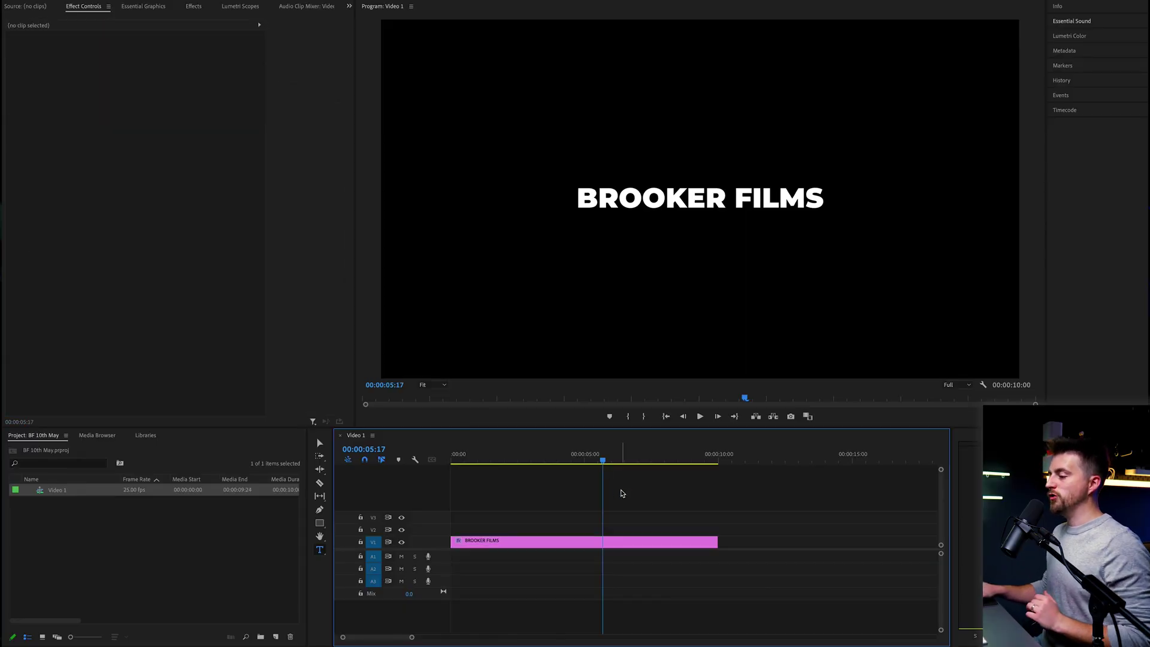
{"action": "left_click", "coordinate": [160, 583]}
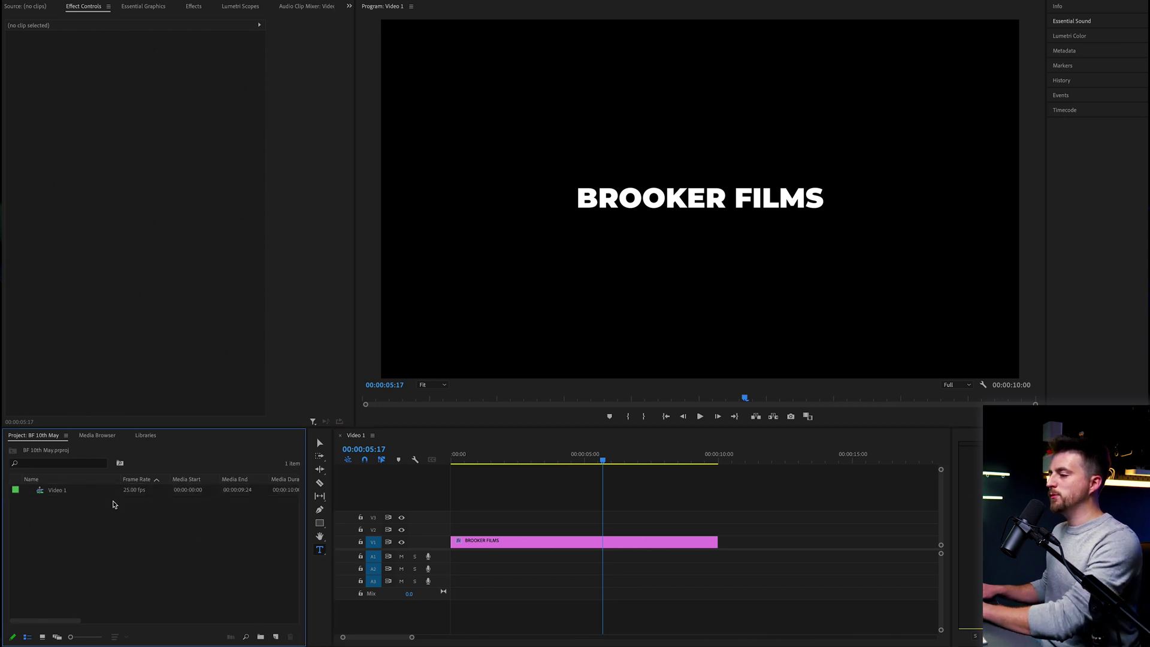
{"action": "left_click", "coordinate": [276, 637]}
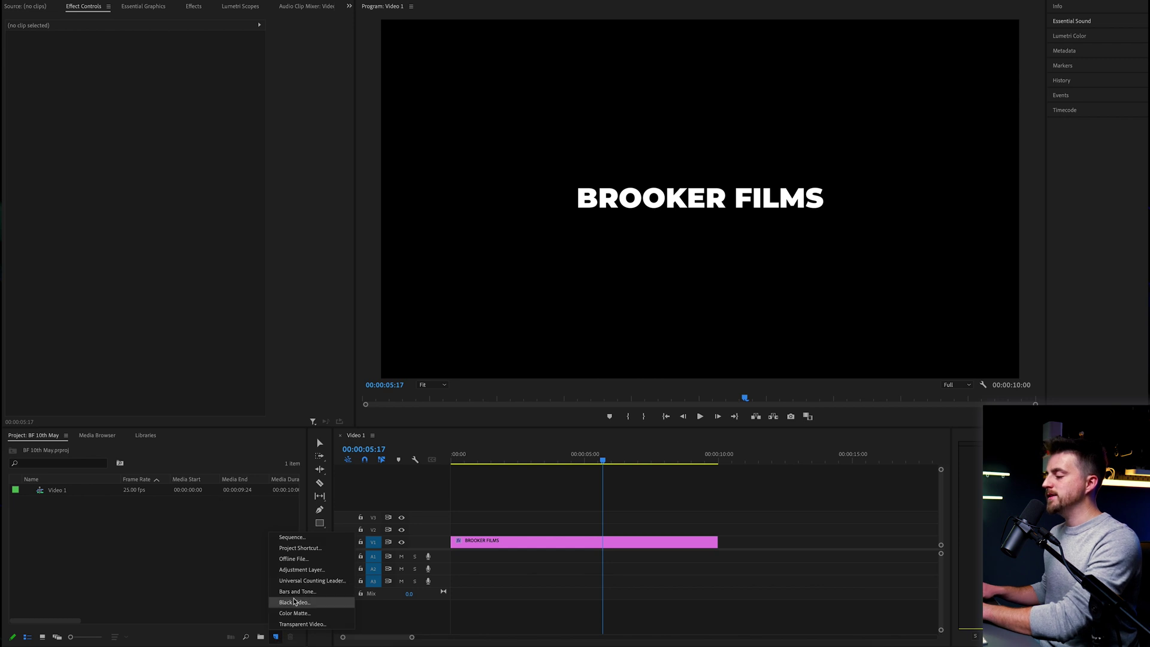
{"action": "left_click", "coordinate": [303, 604]}
{"action": "key", "text": "Return"}
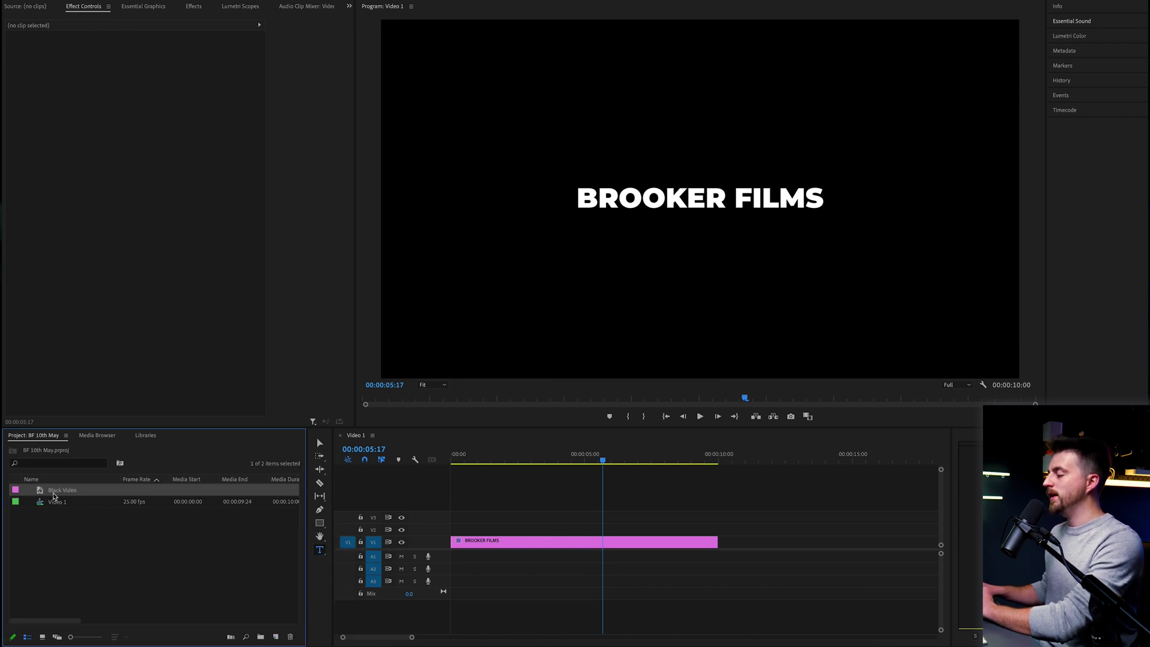
{"action": "left_click_drag", "start_coordinate": [55, 496], "coordinate": [457, 529]}
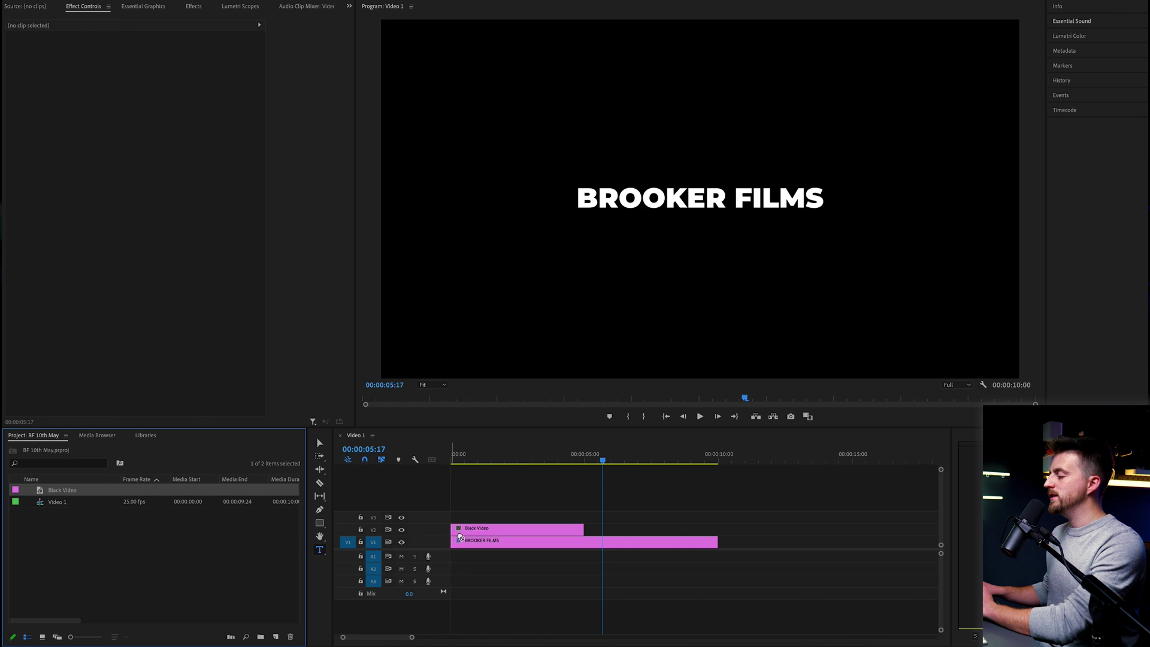
{"action": "left_click_drag", "start_coordinate": [593, 529], "coordinate": [717, 529]}
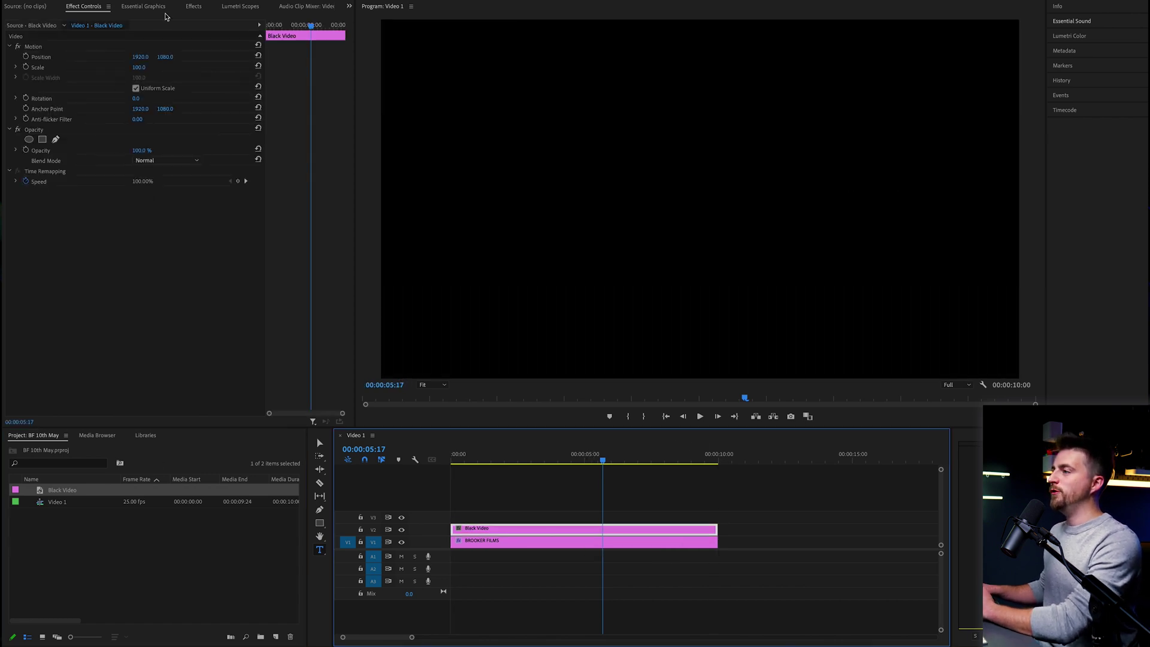
Search the effects for 'TINT' and drop the Tint effect onto the Black Video clip
{"action": "left_click", "coordinate": [195, 7]}
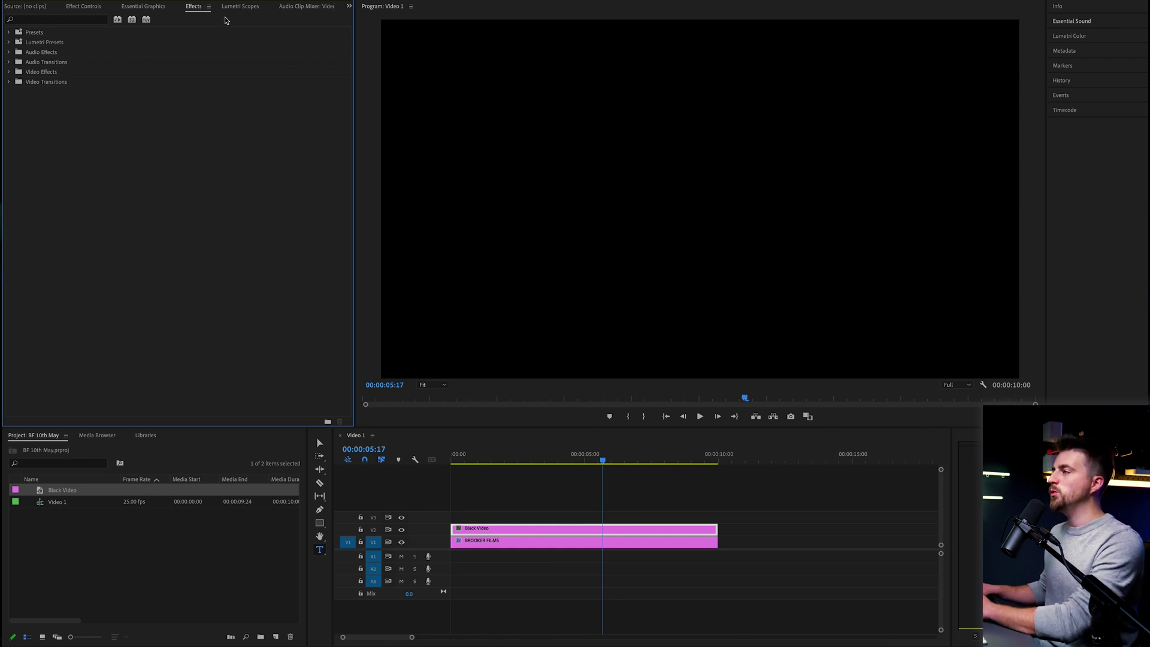
{"action": "left_click", "coordinate": [318, 0]}
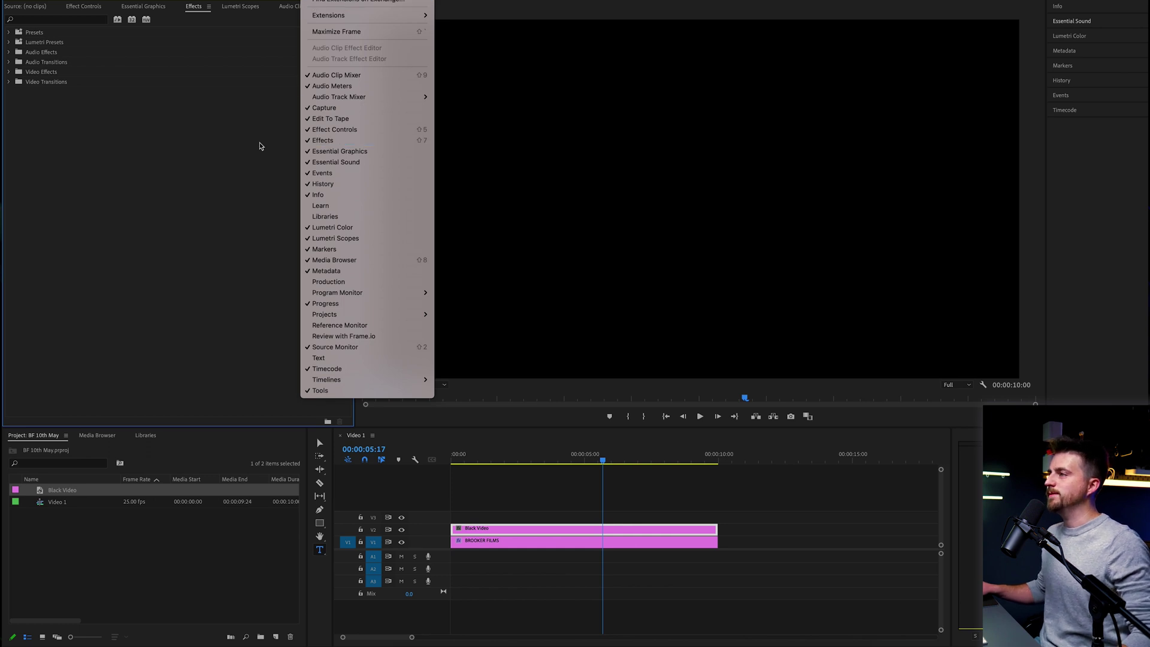
{"action": "left_click", "coordinate": [161, 104]}
{"action": "left_click", "coordinate": [38, 19]}
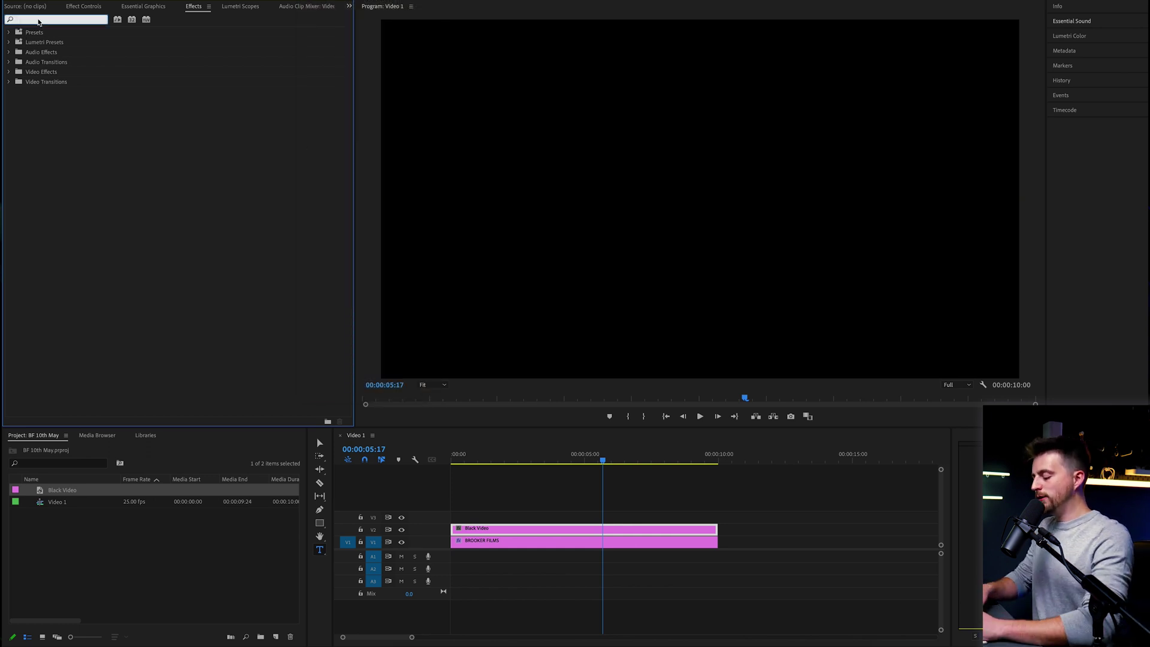
{"action": "type", "text": "TINT"}
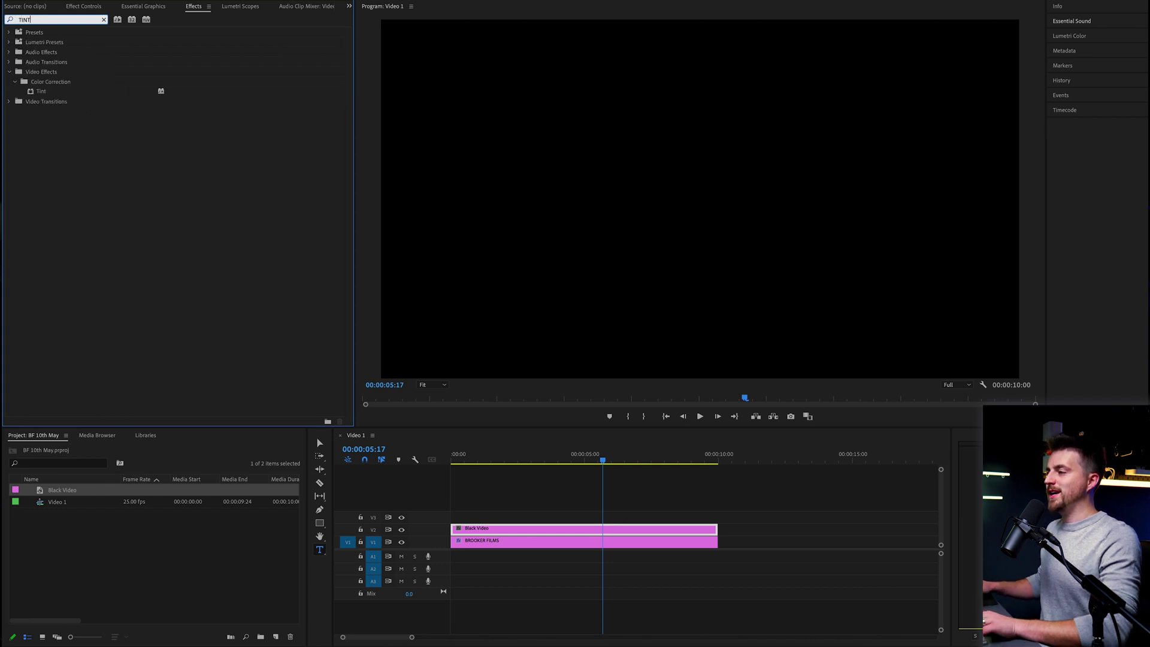
{"action": "left_click", "coordinate": [46, 92]}
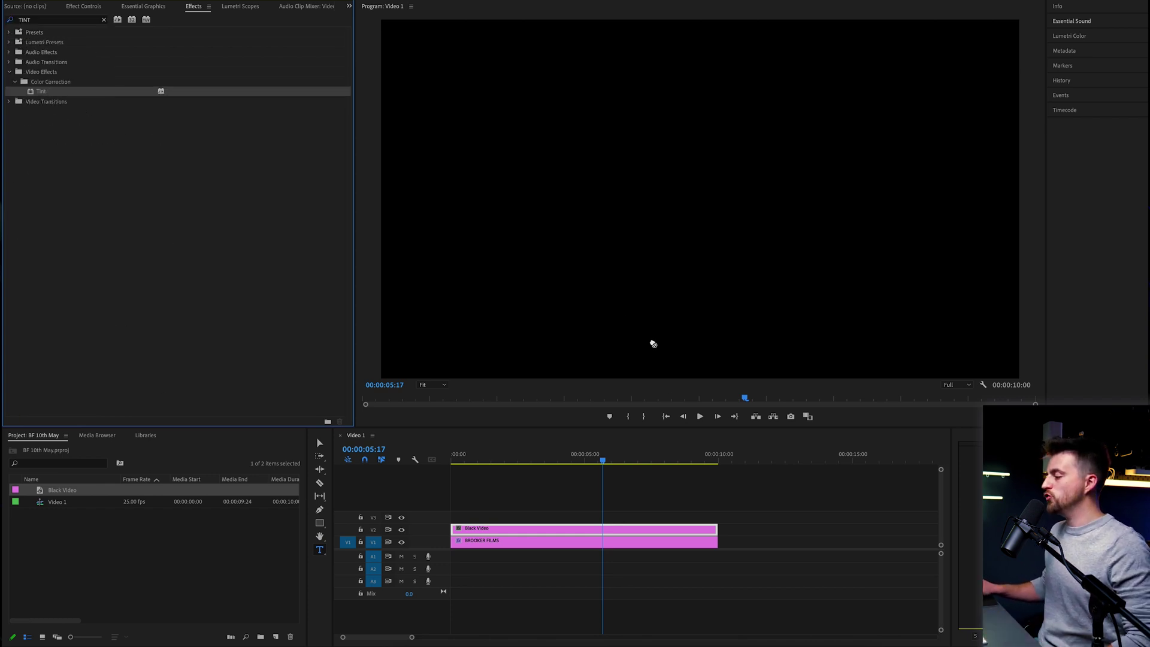
{"action": "left_click_drag", "start_coordinate": [653, 344], "coordinate": [556, 529]}
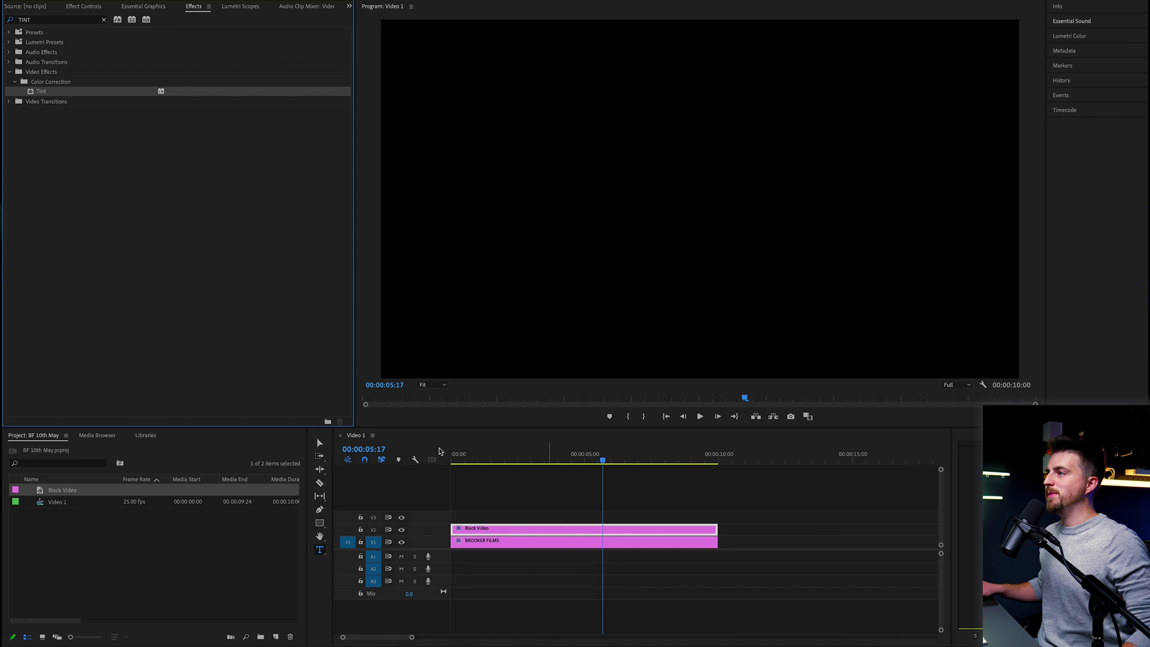
Set the Tint's Map Black To colour to yellow FCD24B
{"action": "left_click", "coordinate": [96, 8]}
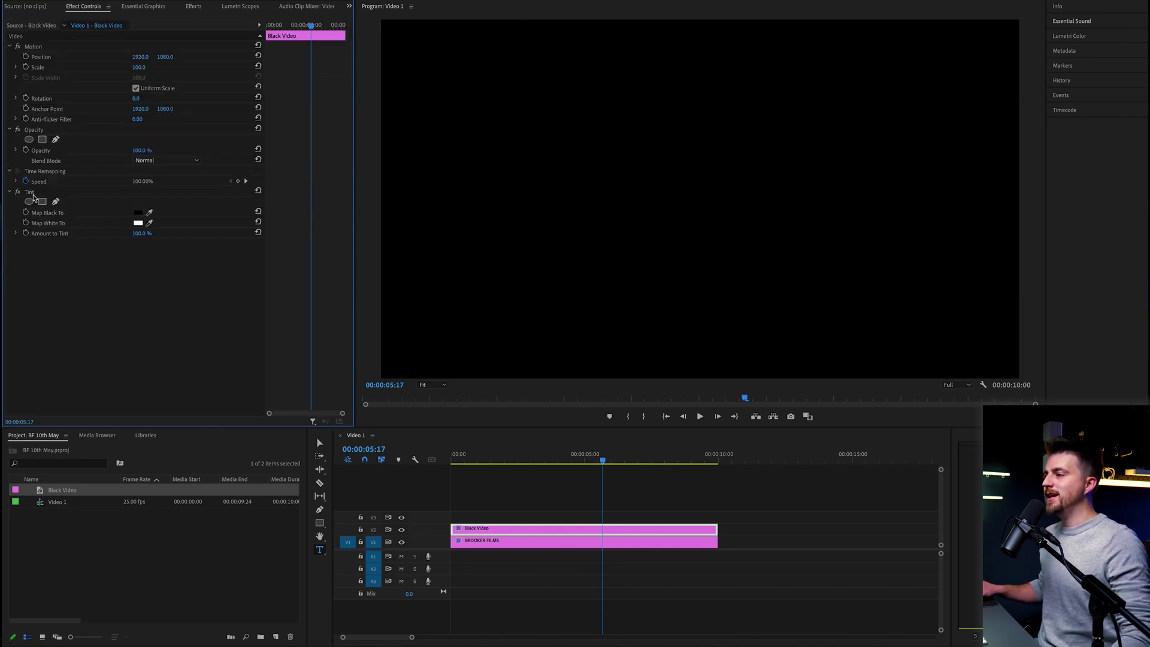
{"action": "left_click", "coordinate": [138, 215]}
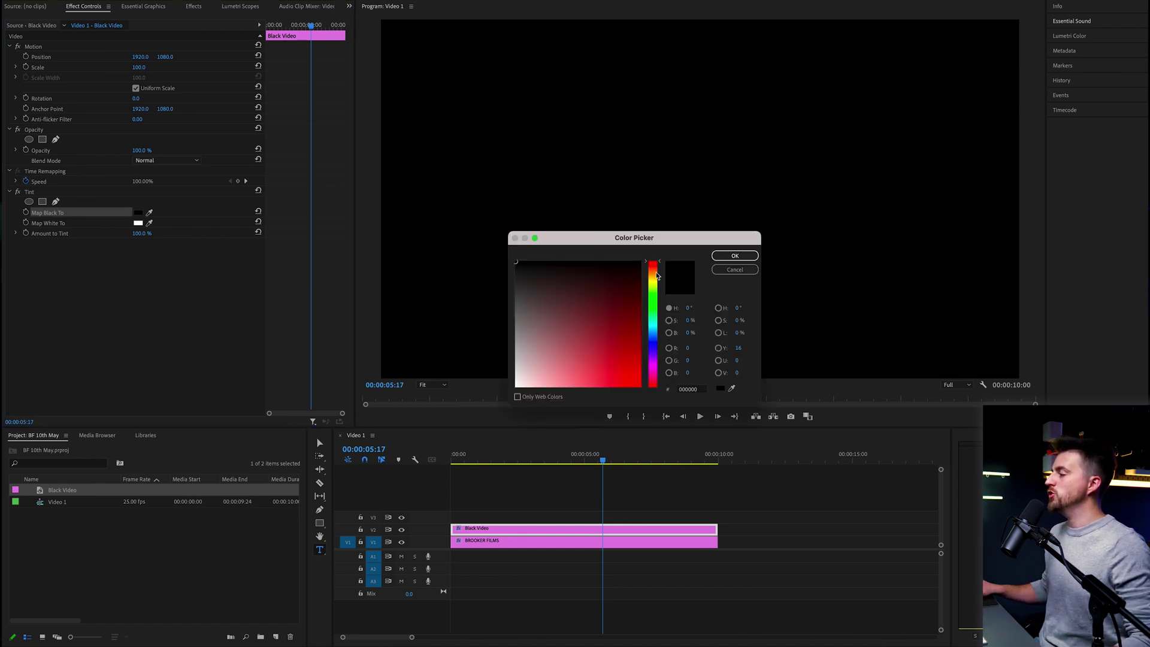
{"action": "mouse_move", "coordinate": [657, 275]}
{"action": "left_mouse_down"}
{"action": "mouse_move", "coordinate": [657, 291]}
{"action": "mouse_move", "coordinate": [658, 281]}
{"action": "left_mouse_up"}
{"action": "left_click_drag", "start_coordinate": [599, 357], "coordinate": [604, 387]}
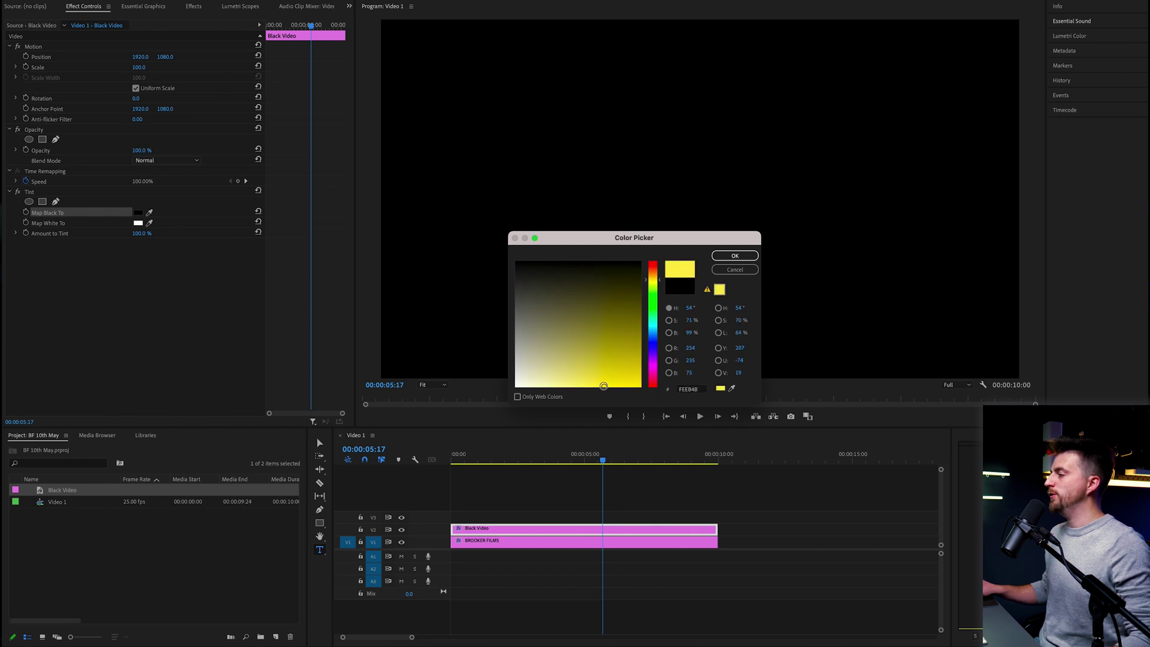
{"action": "left_click_drag", "start_coordinate": [654, 286], "coordinate": [652, 276]}
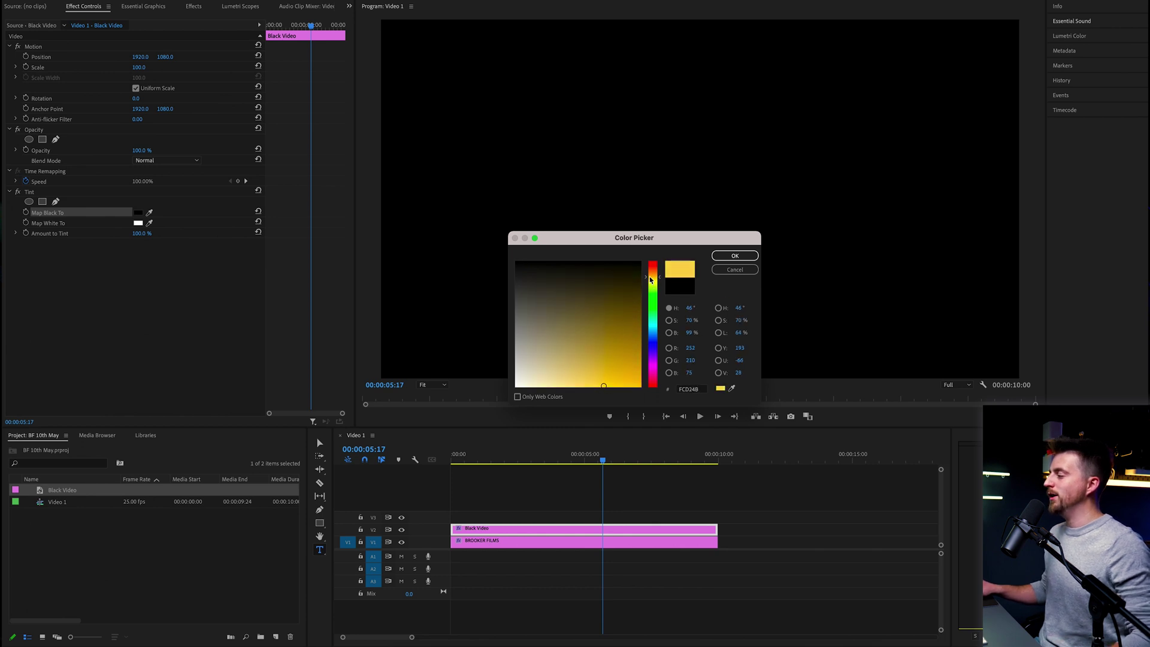
{"action": "left_click", "coordinate": [735, 255]}
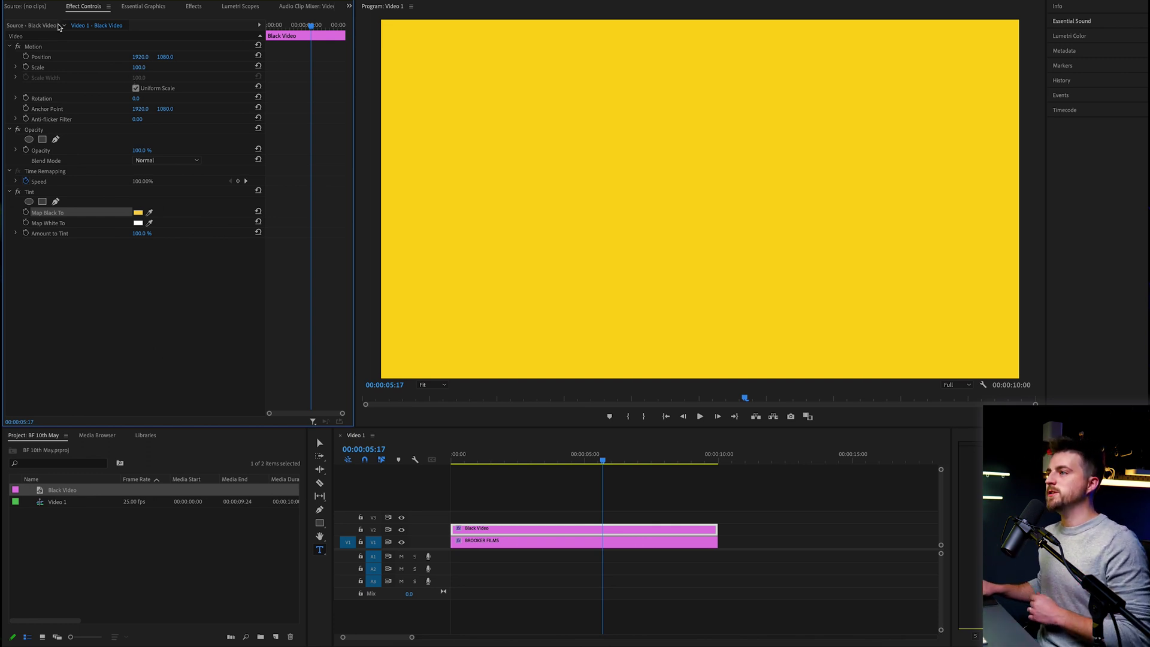
Turn off Uniform Scale and set the yellow clip's Scale Width to 1
{"action": "left_click", "coordinate": [33, 46]}
{"action": "left_click", "coordinate": [40, 69]}
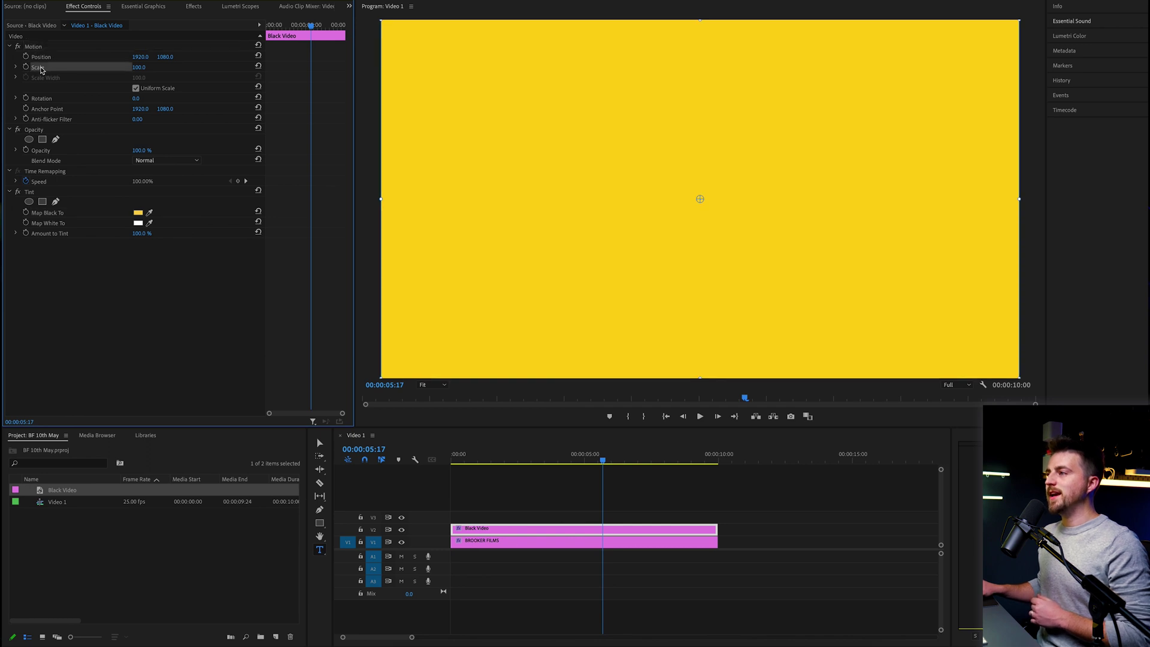
{"action": "left_click", "coordinate": [136, 89]}
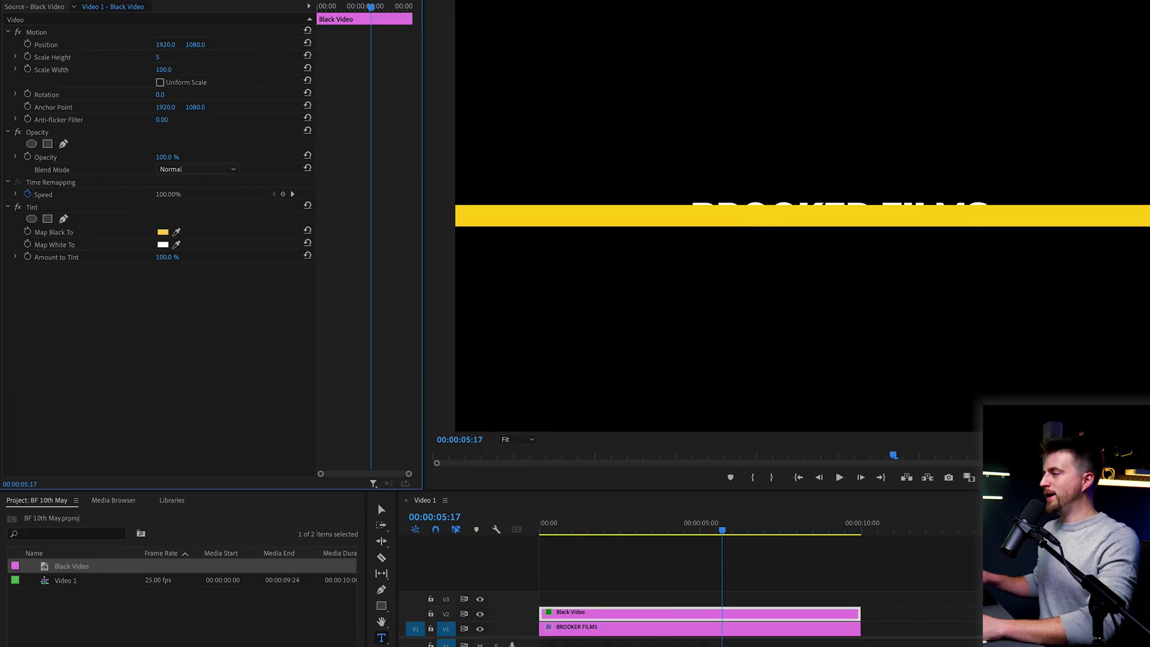
{"action": "left_click_drag", "start_coordinate": [160, 57], "coordinate": [172, 57]}
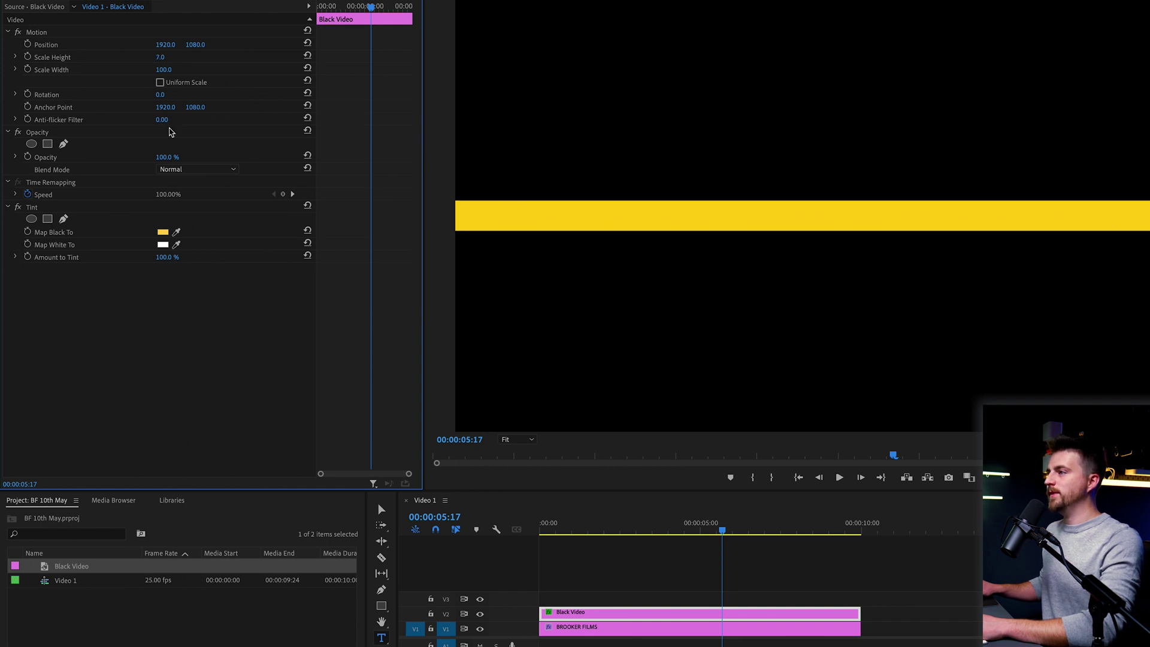
{"action": "left_click", "coordinate": [162, 70]}
{"action": "type", "text": "1"}
{"action": "key", "text": "Return"}
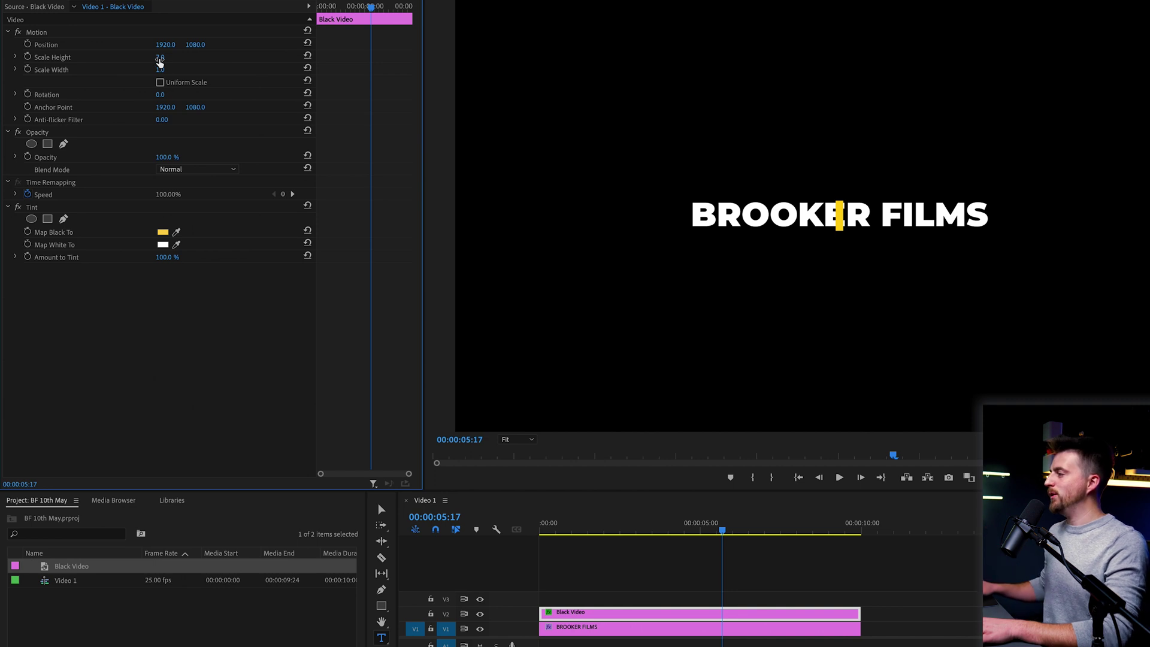
Set the bar's Scale Height to 12, after first trying 19
{"action": "left_click_drag", "start_coordinate": [160, 62], "coordinate": [173, 60]}
{"action": "left_click", "coordinate": [171, 58]}
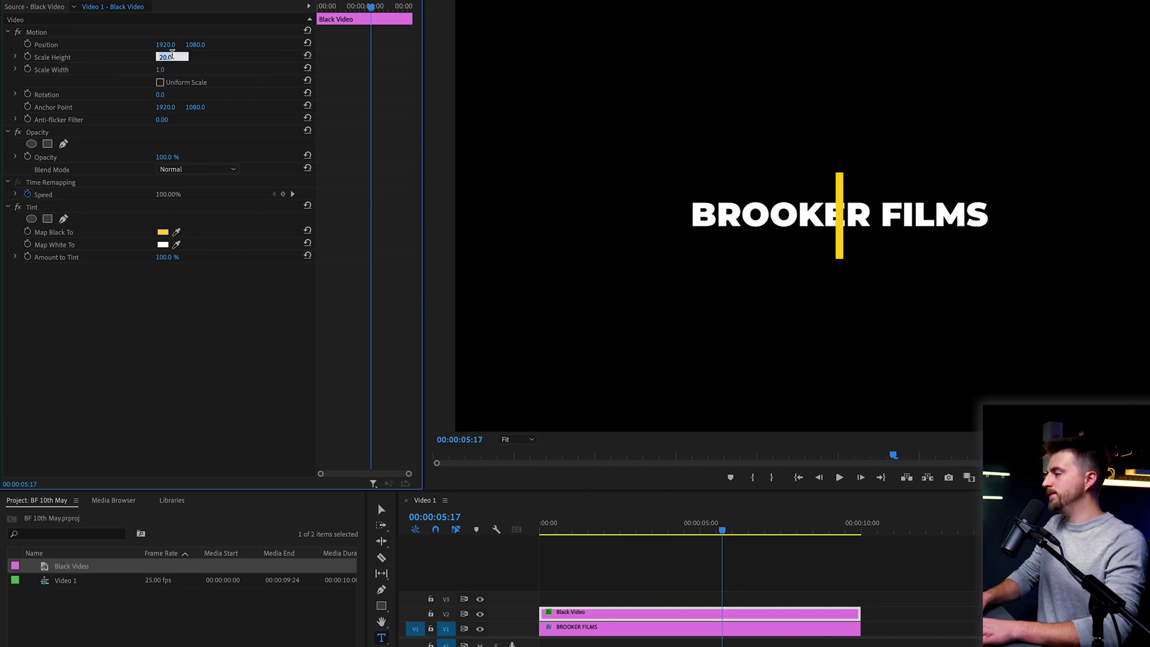
{"action": "type", "text": "19"}
{"action": "key", "text": "Return"}
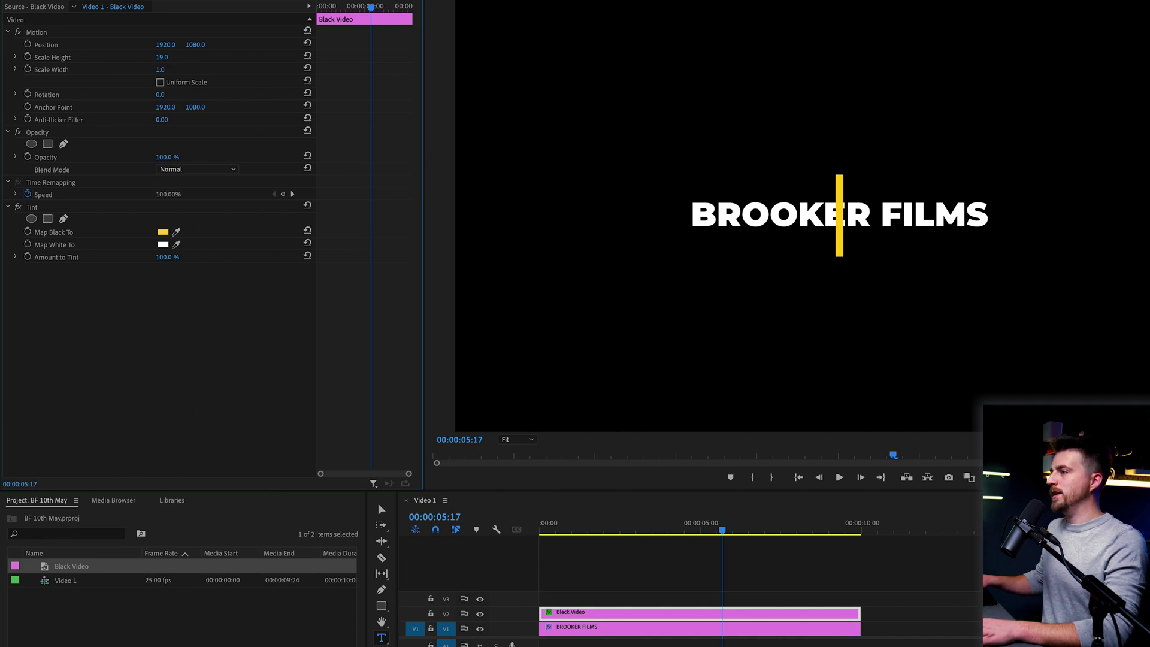
{"action": "left_click", "coordinate": [172, 57]}
{"action": "type", "text": "12"}
{"action": "key", "text": "Return"}
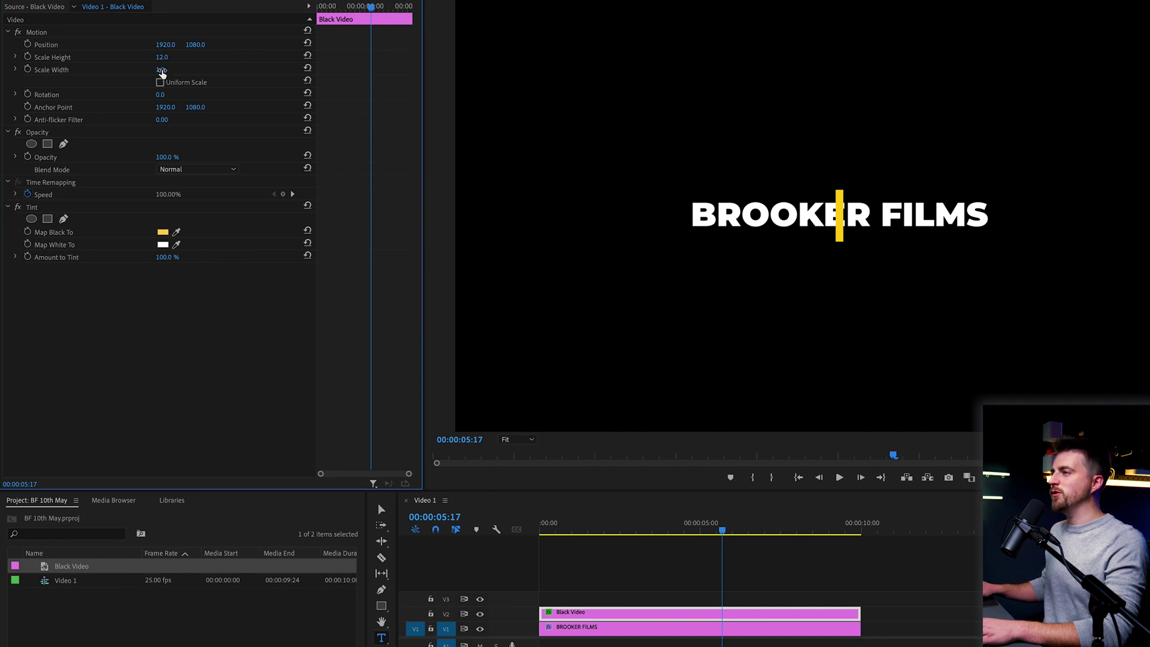
Shift the bar to Position X 1089 and bring the playhead back near the start
{"action": "left_click_drag", "start_coordinate": [165, 49], "coordinate": [169, 45]}
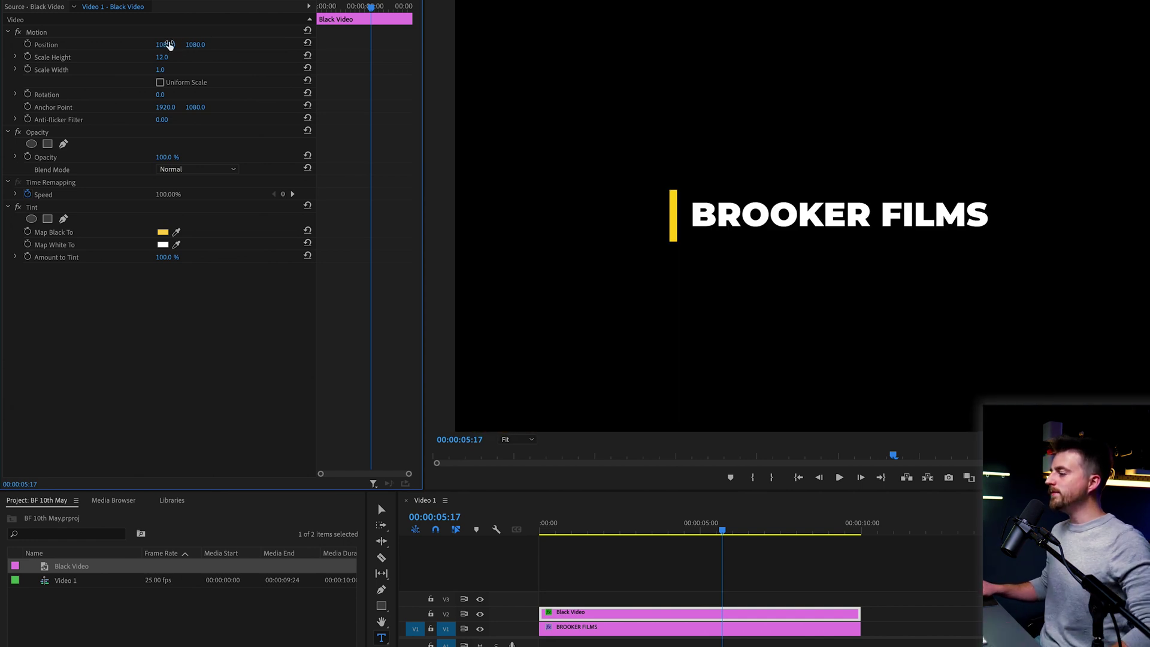
{"action": "left_click_drag", "start_coordinate": [712, 529], "coordinate": [555, 533]}
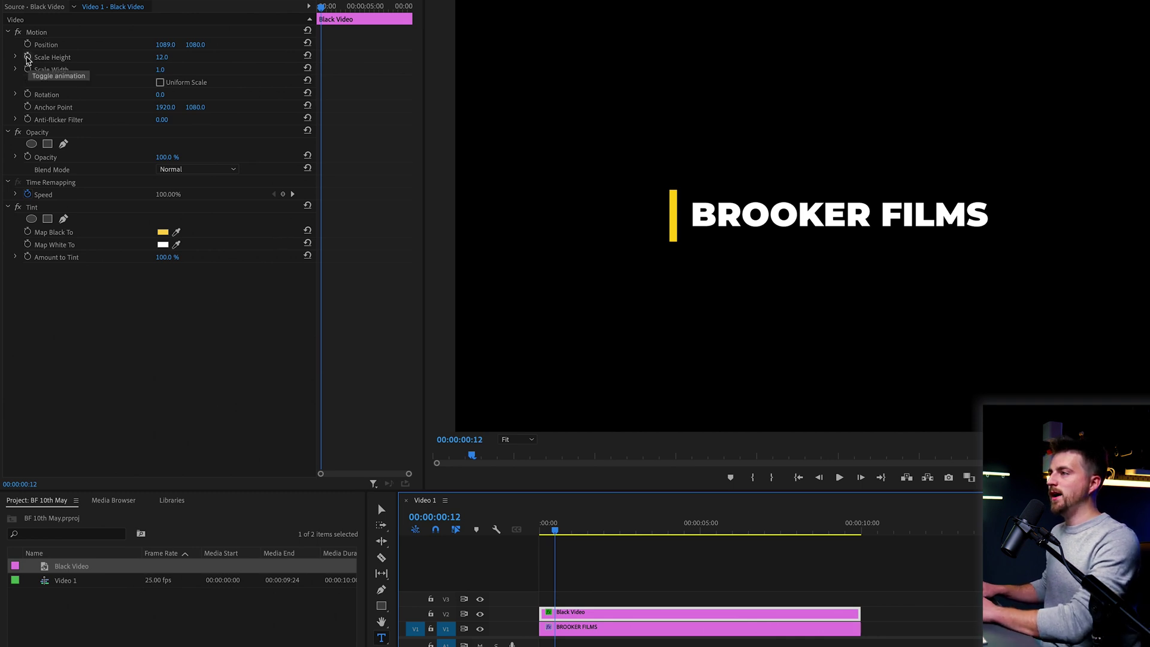
Add Scale Height keyframes so the bar grows from the first frame, entering 18 along the way
{"action": "left_click", "coordinate": [27, 57]}
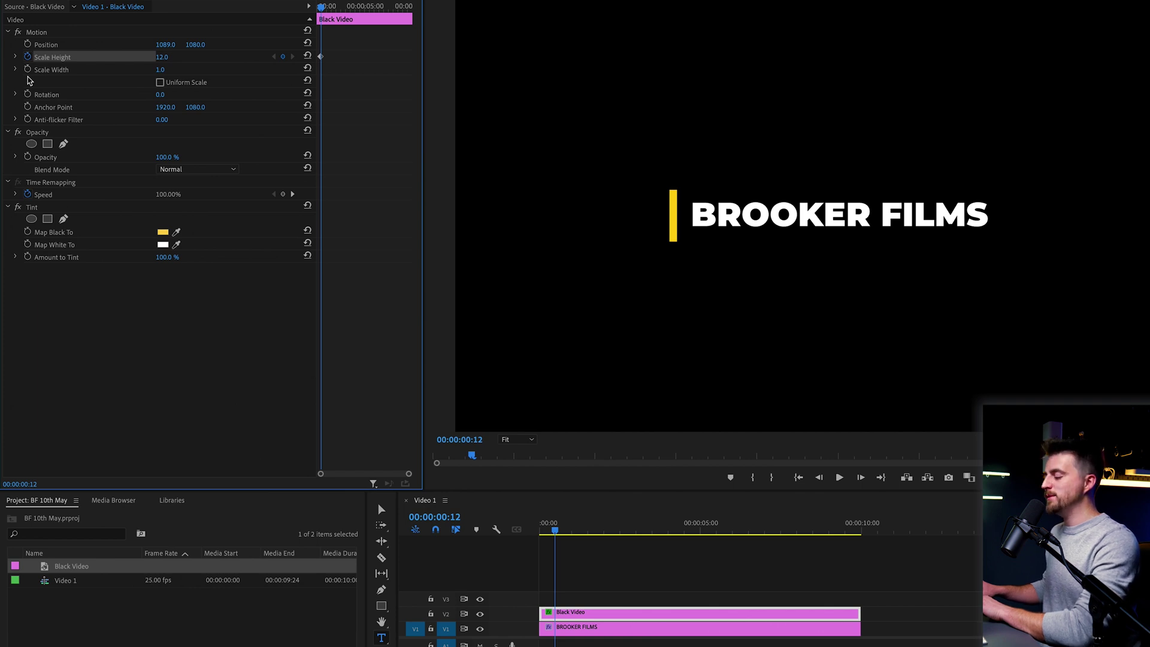
{"action": "key", "text": "Left"}
{"action": "key", "text": "Left"}
{"action": "key", "text": "Left"}
{"action": "key", "text": "Left"}
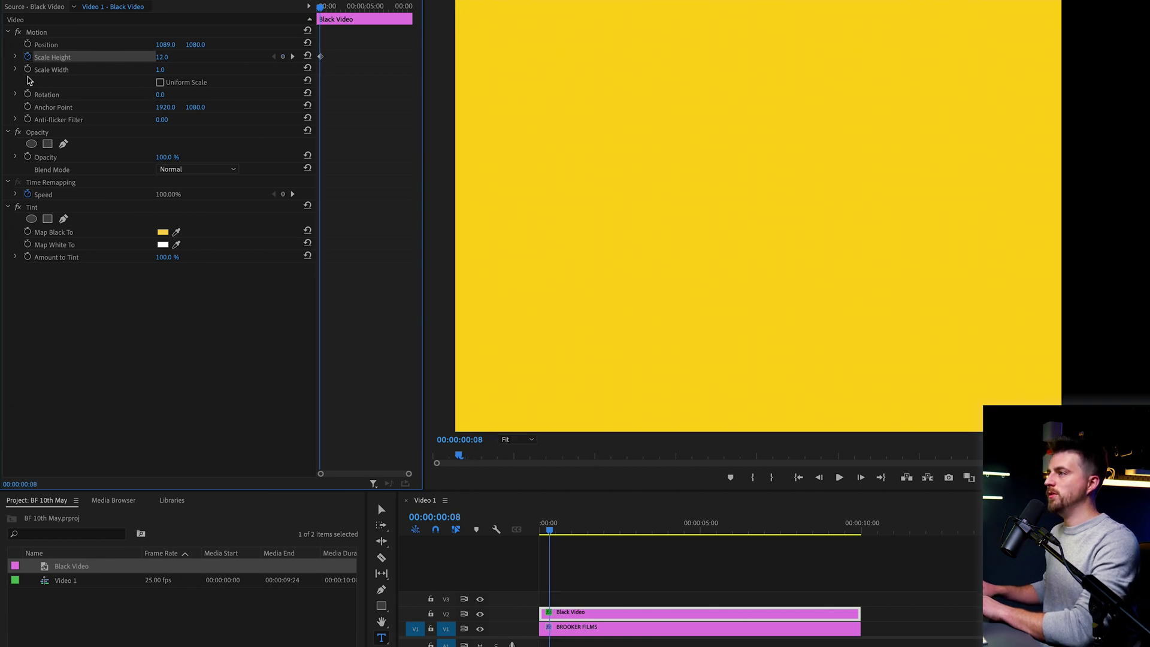
{"action": "left_click", "coordinate": [172, 56]}
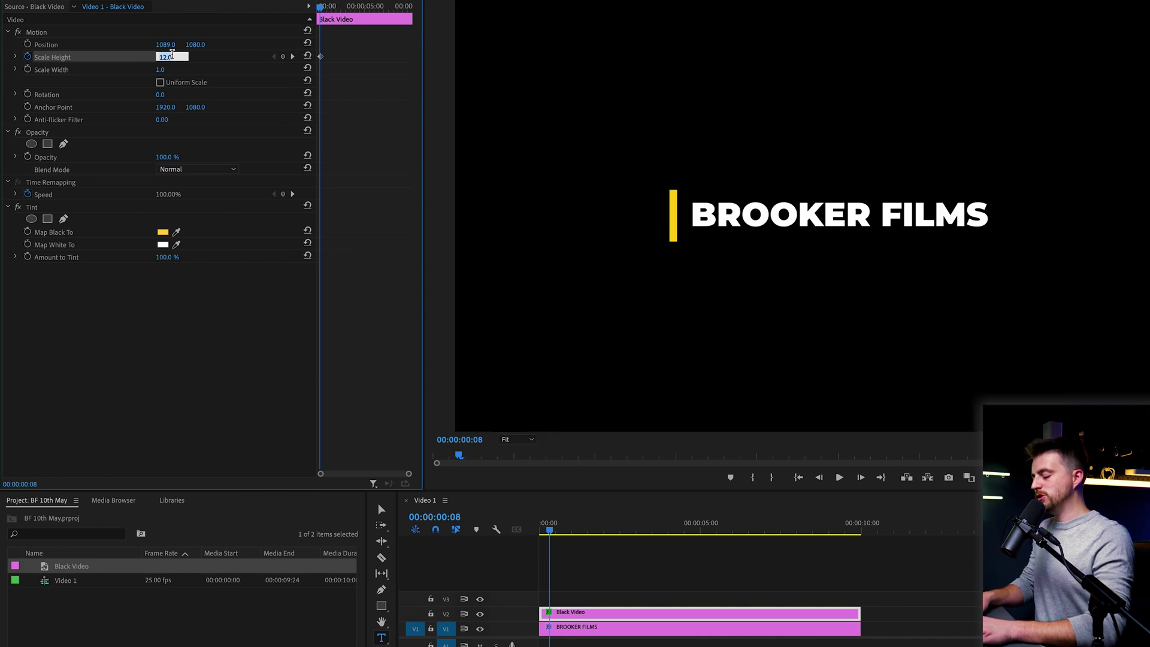
{"action": "type", "text": "18"}
{"action": "key", "text": "Return"}
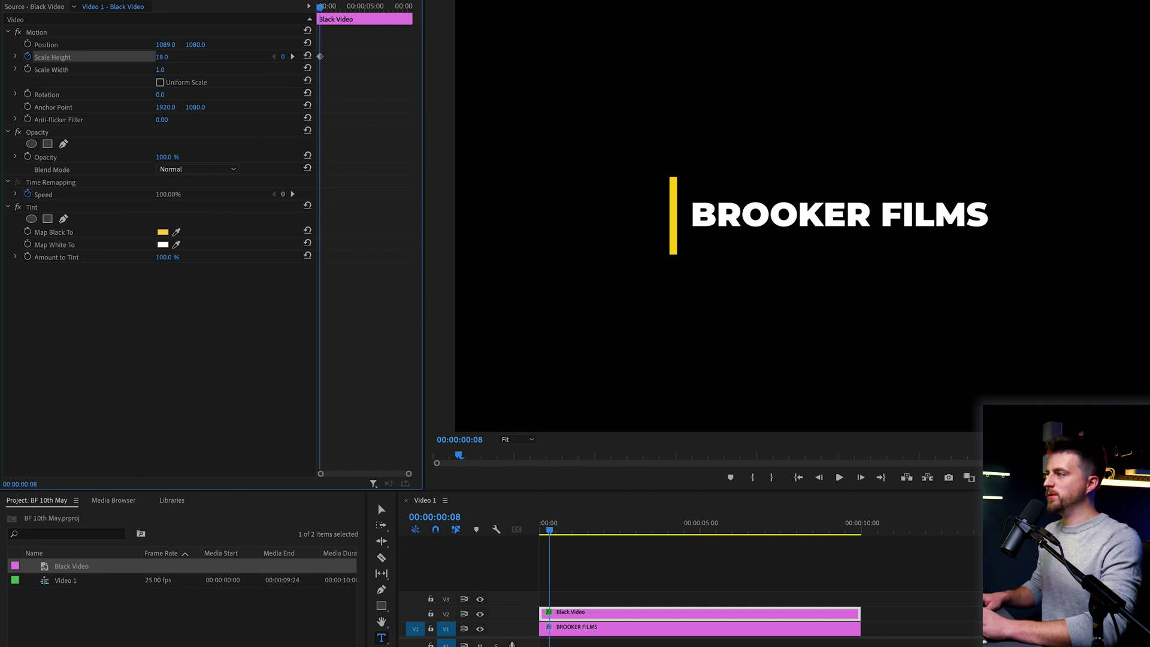
{"action": "key", "text": "Left"}
{"action": "key", "text": "Left"}
{"action": "key", "text": "Left"}
{"action": "key", "text": "Left"}
{"action": "key", "text": "Left"}
{"action": "key", "text": "Left"}
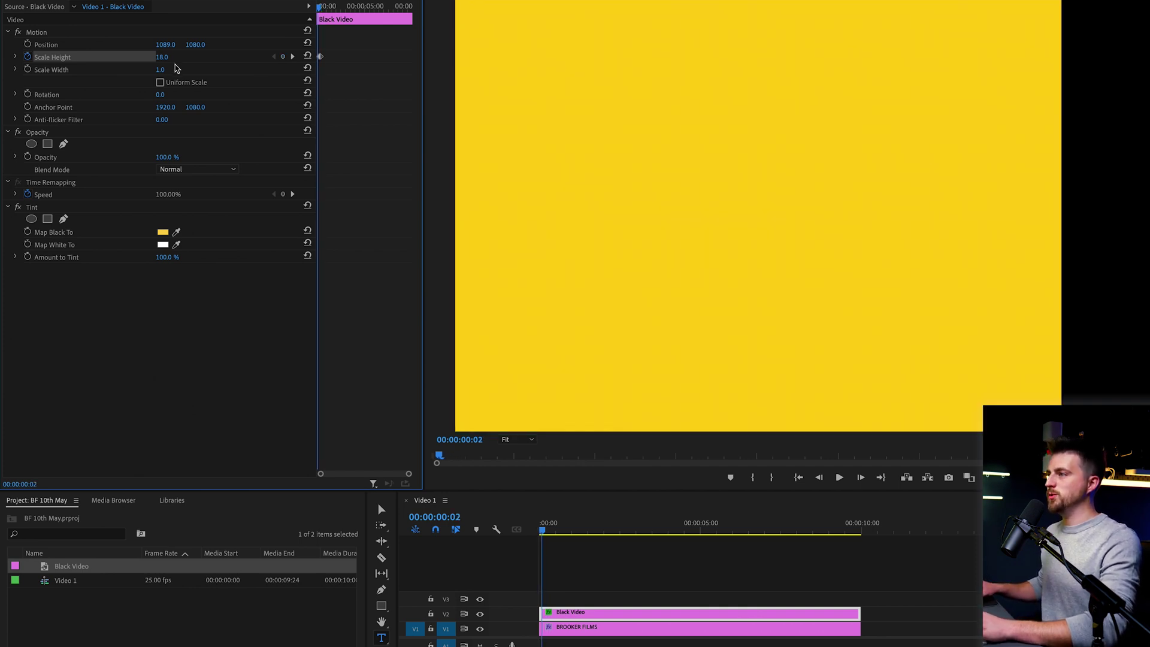
{"action": "key", "text": "Left"}
{"action": "key", "text": "Left"}
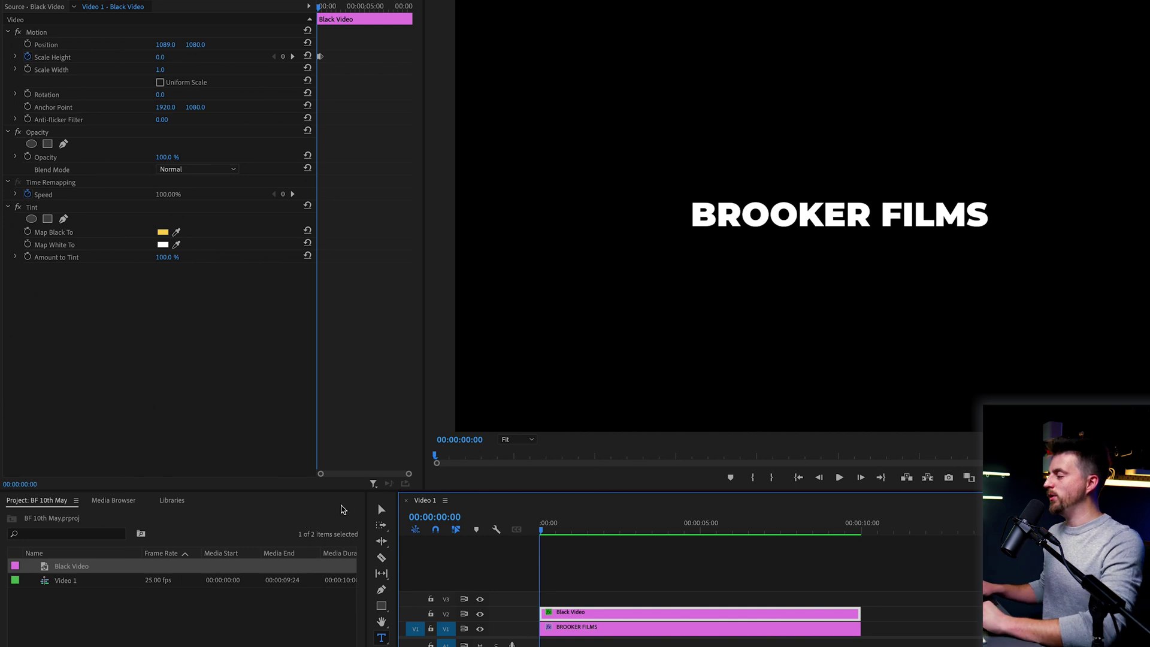
Play back the growing bar animation several times
{"action": "key", "text": "space"}
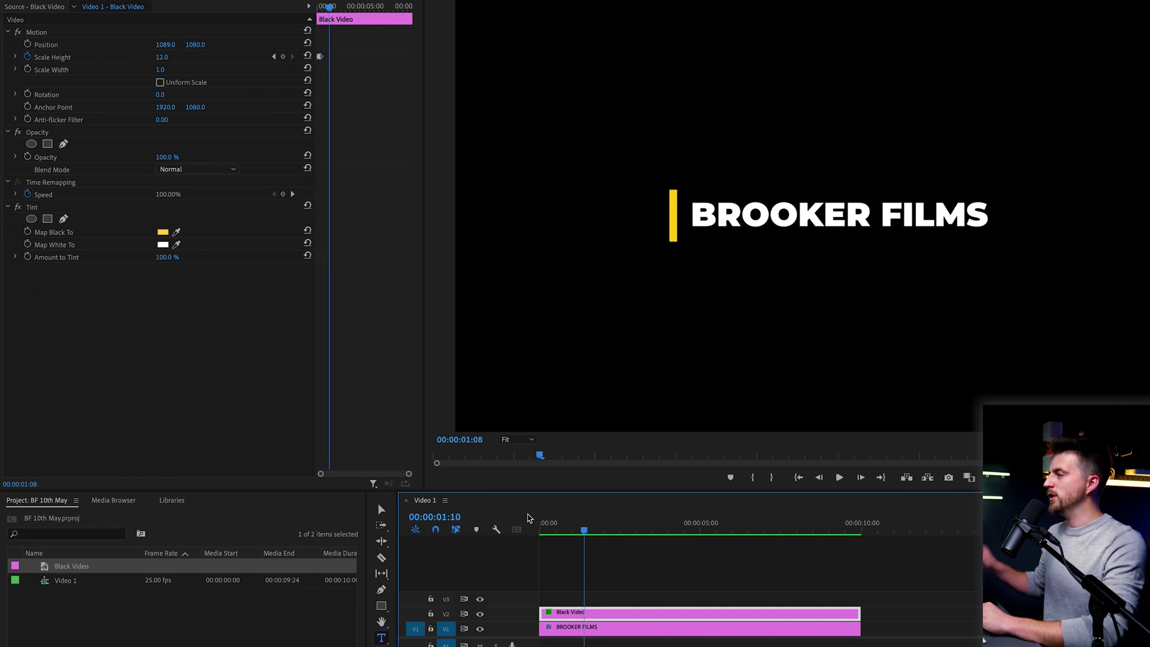
{"action": "key", "text": "space"}
{"action": "key", "text": "space"}
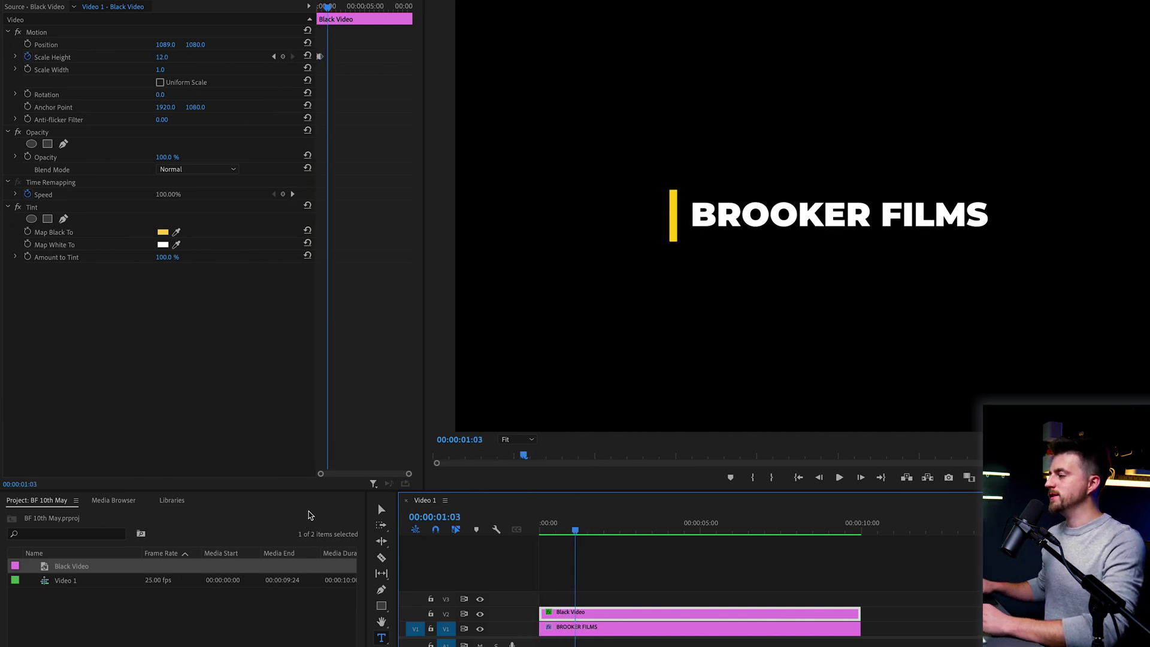
{"action": "key", "text": "space"}
{"action": "key", "text": "space"}
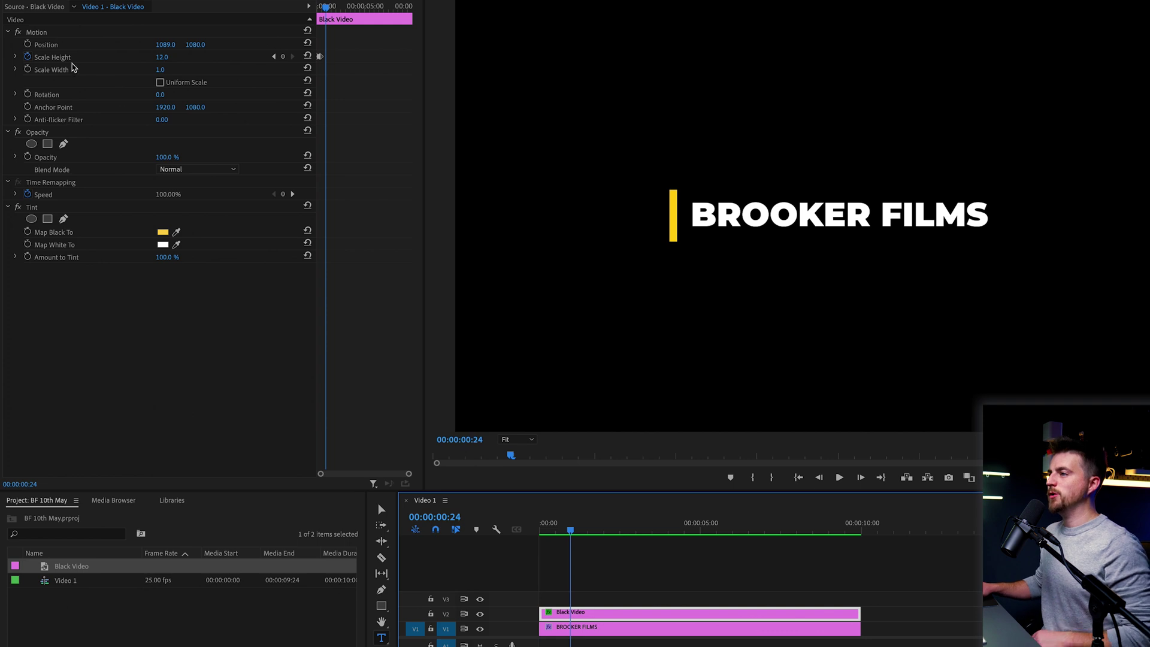
Keyframe the bar's Position so it slides right to X 2772, past the end of BROOKER FILMS
{"action": "left_click", "coordinate": [28, 46]}
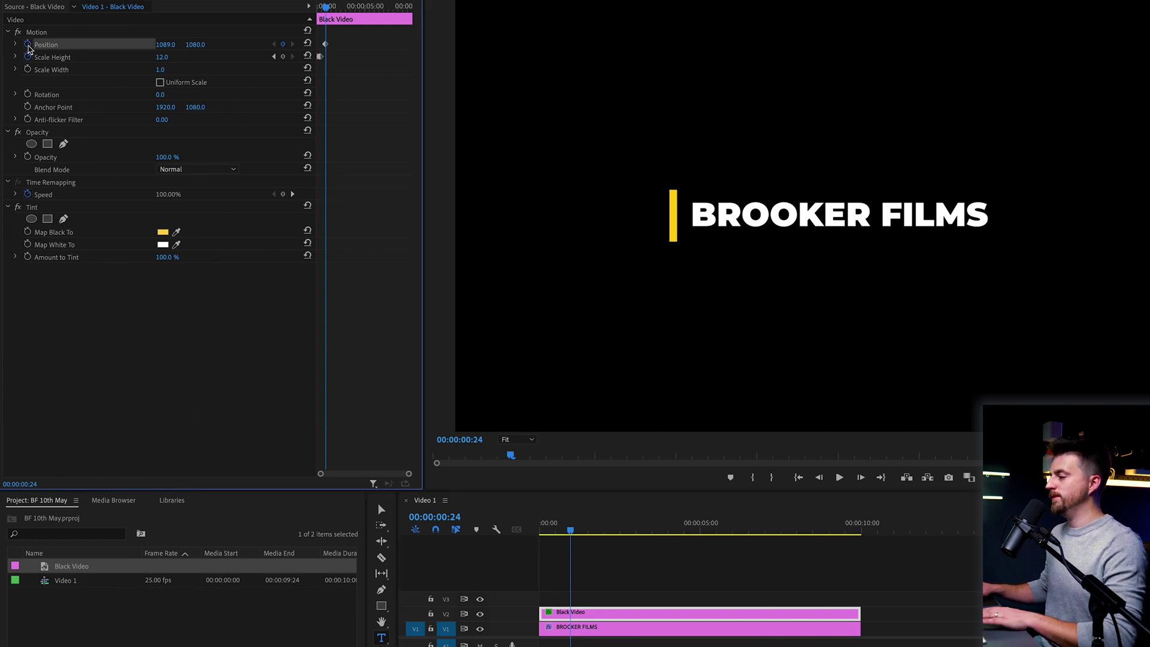
{"action": "key", "text": "space"}
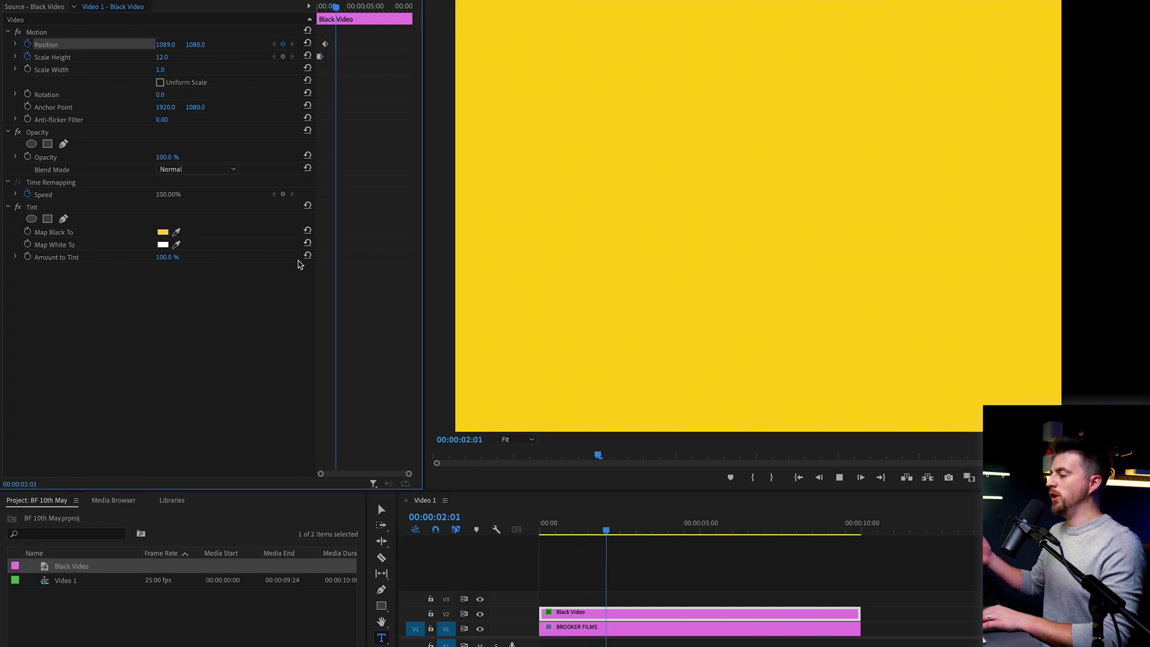
{"action": "key", "text": "space"}
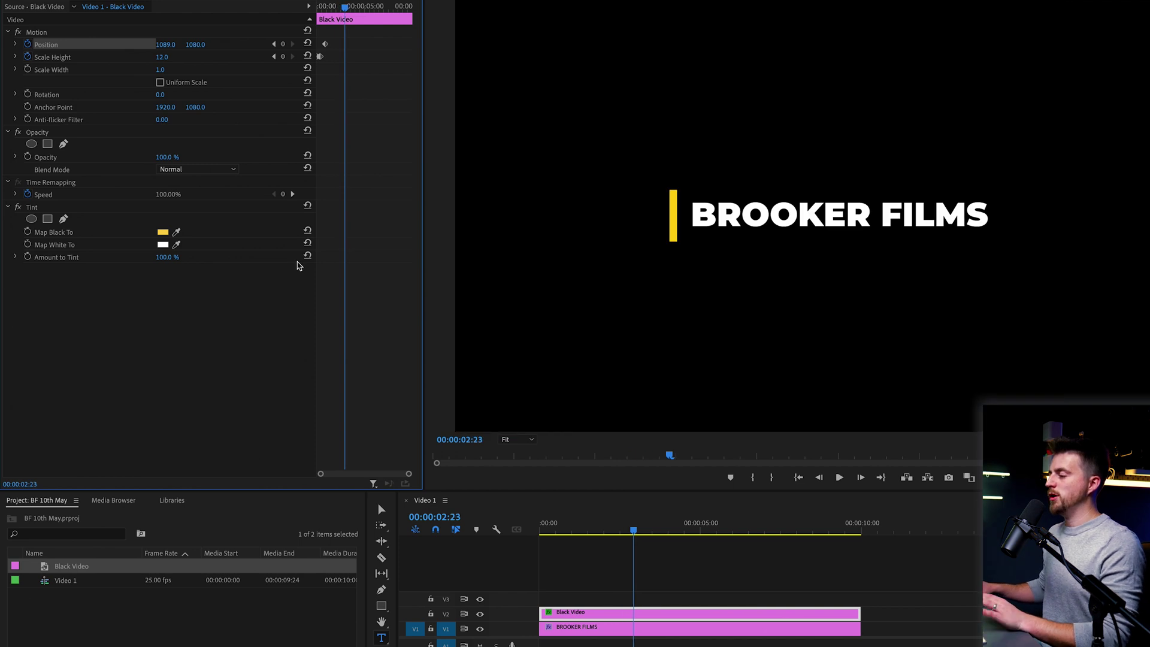
{"action": "mouse_move", "coordinate": [166, 44]}
{"action": "left_mouse_down"}
{"action": "mouse_move", "coordinate": [204, 44]}
{"action": "mouse_move", "coordinate": [146, 42]}
{"action": "mouse_move", "coordinate": [169, 44]}
{"action": "left_mouse_up"}
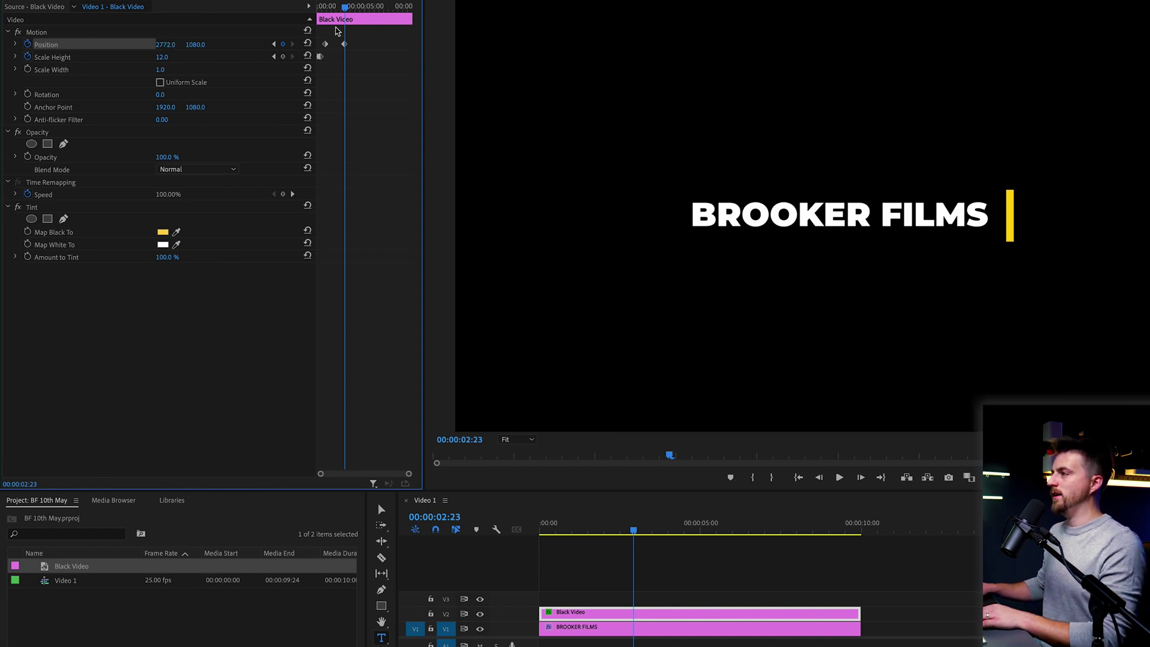
Add a Scale Height keyframe at 00:00:03:12, then shrink the bar's height to 0 a few frames later
{"action": "left_click_drag", "start_coordinate": [346, 6], "coordinate": [351, 6]}
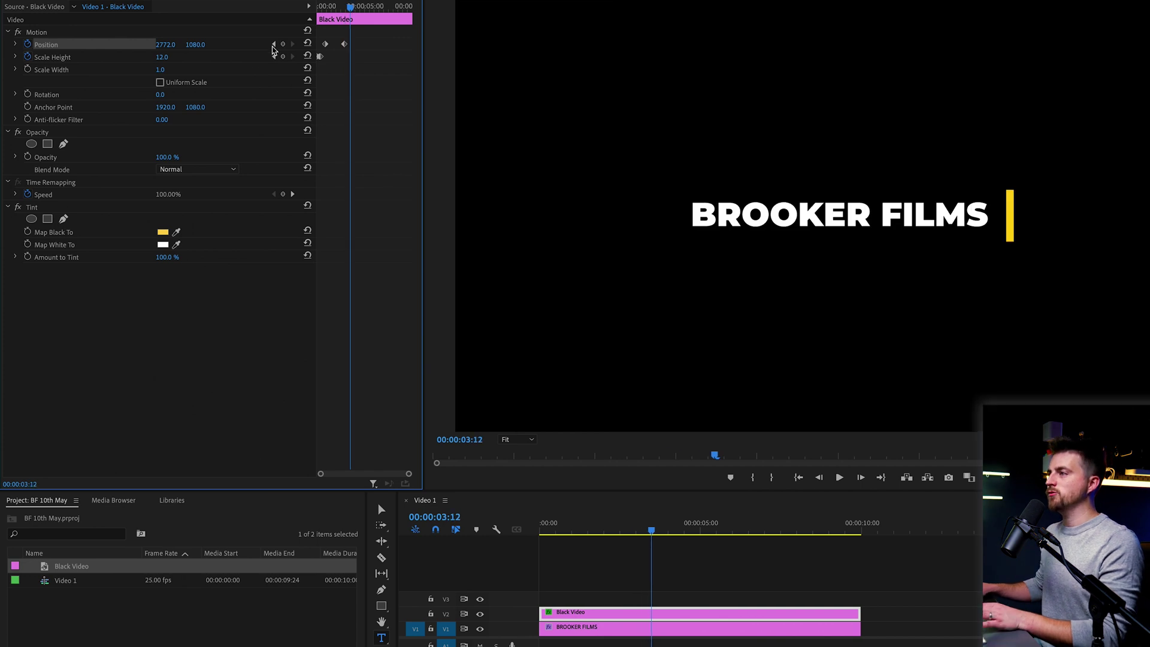
{"action": "left_click", "coordinate": [284, 57]}
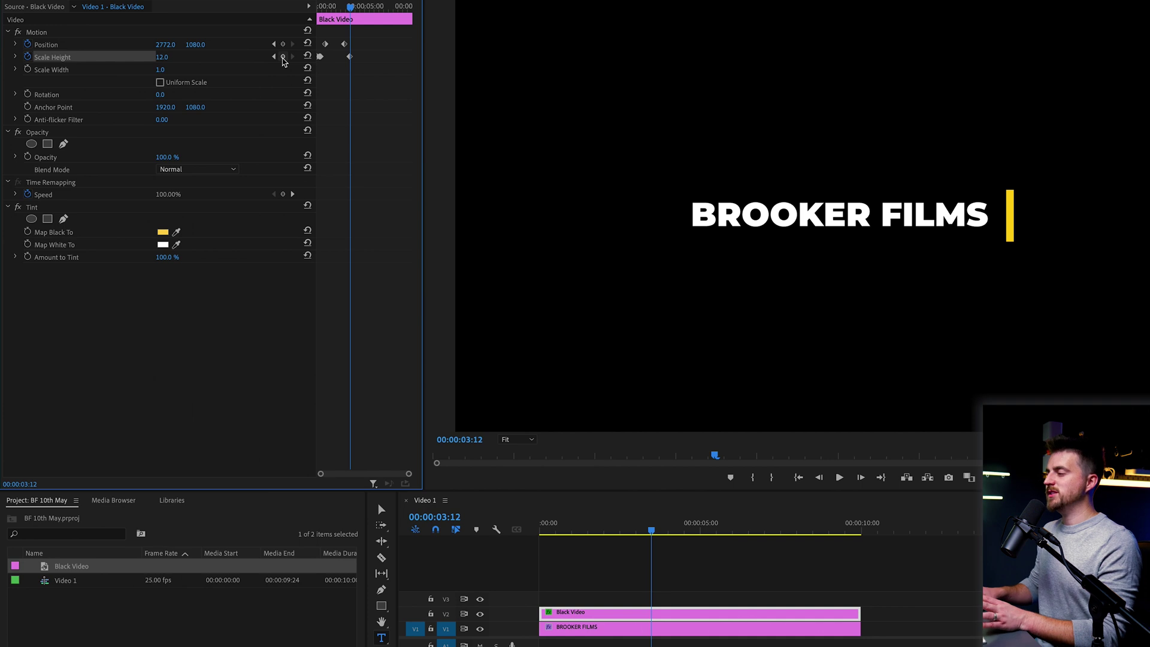
{"action": "key", "text": "Right"}
{"action": "key", "text": "Right"}
{"action": "key", "text": "Right"}
{"action": "key", "text": "Right"}
{"action": "key", "text": "Right"}
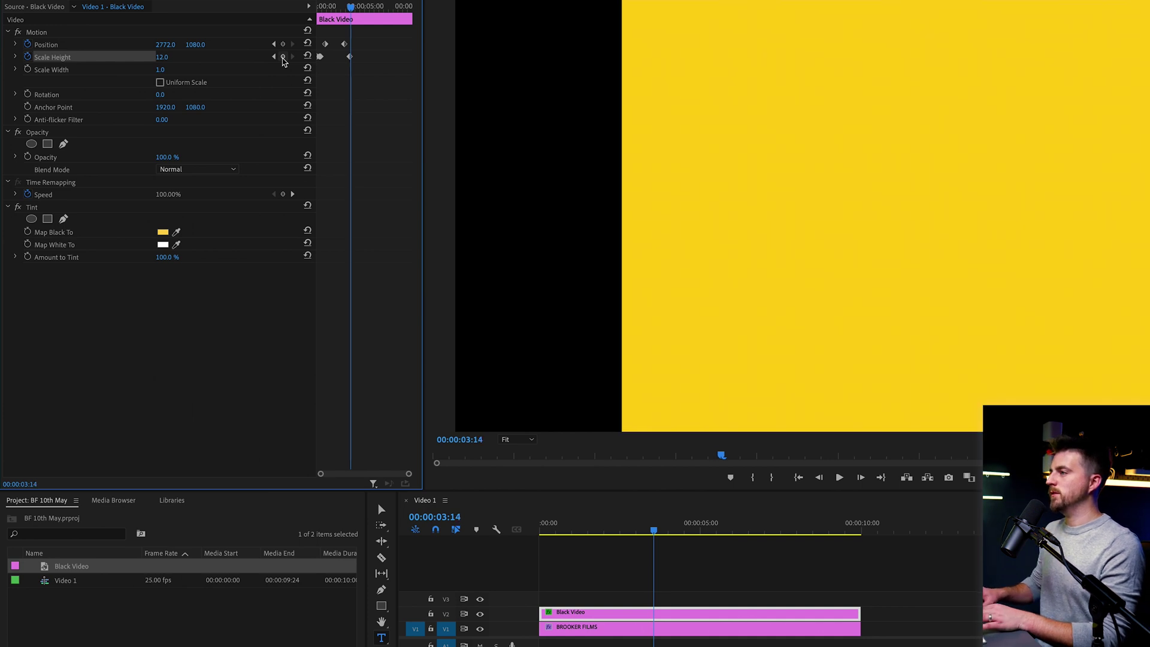
{"action": "left_click", "coordinate": [163, 57]}
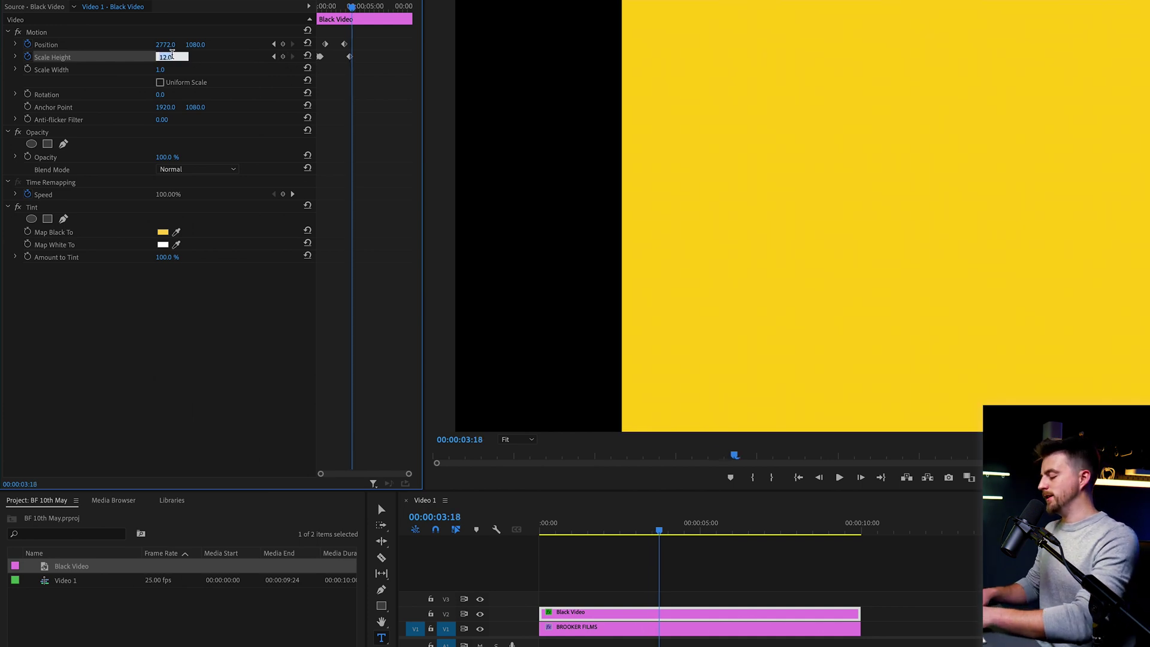
{"action": "type", "text": "0"}
{"action": "key", "text": "Return"}
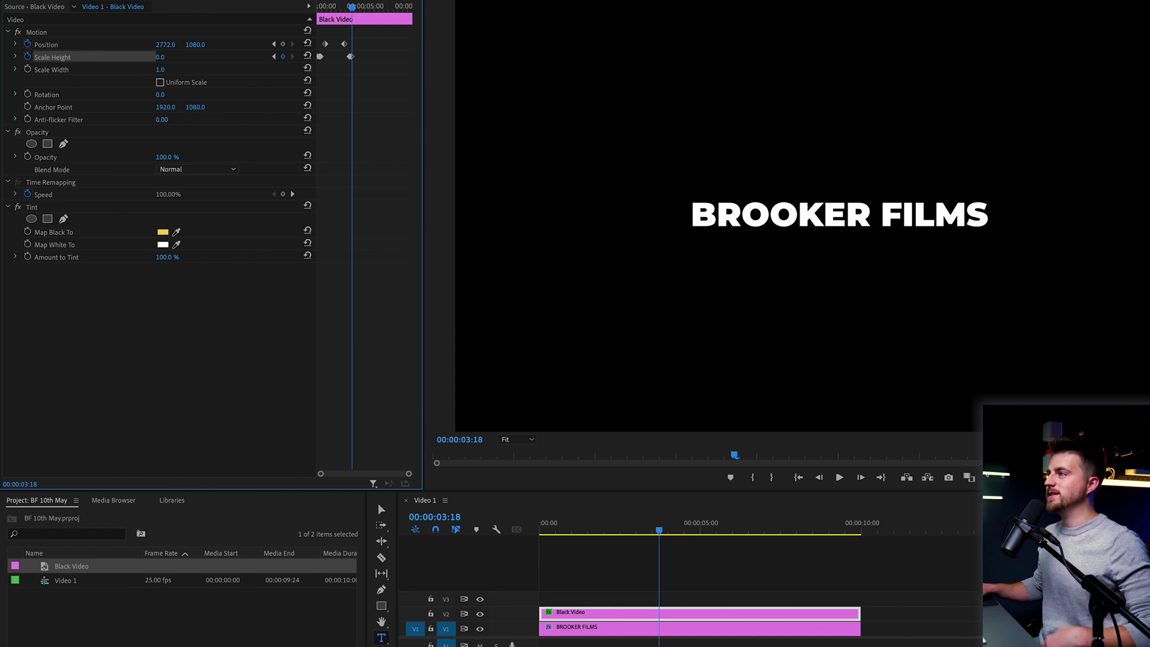
{"action": "left_click", "coordinate": [180, 0]}
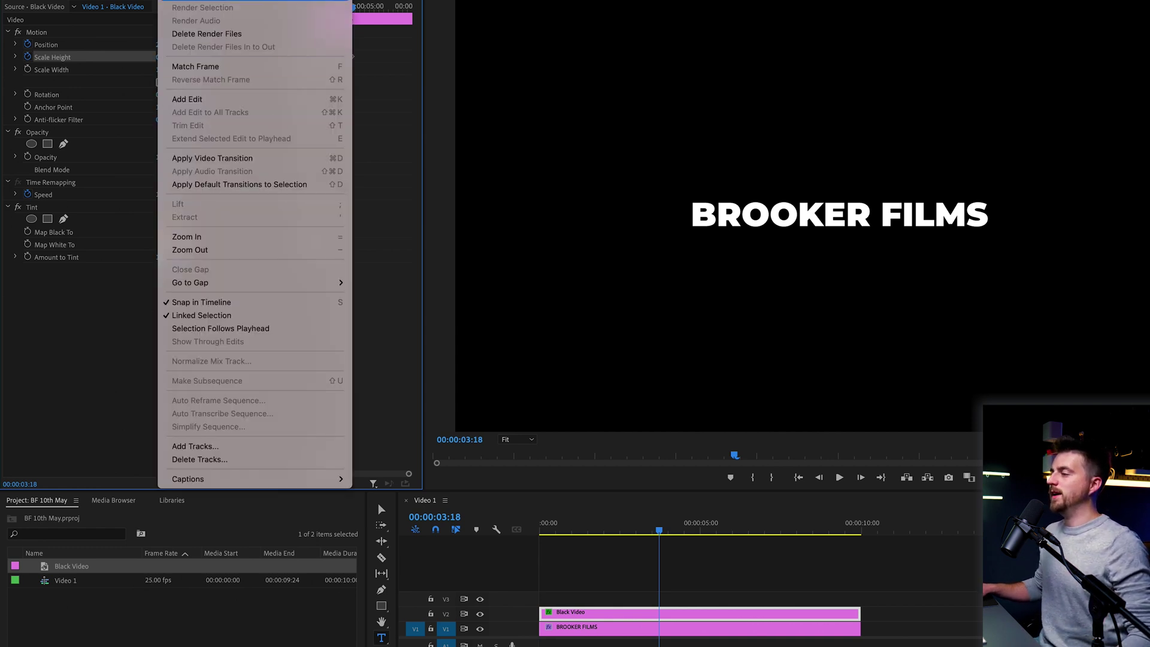
Render the timeline preview, then shift the bar's keyframes earlier and play the wipe
{"action": "key", "text": "Return"}
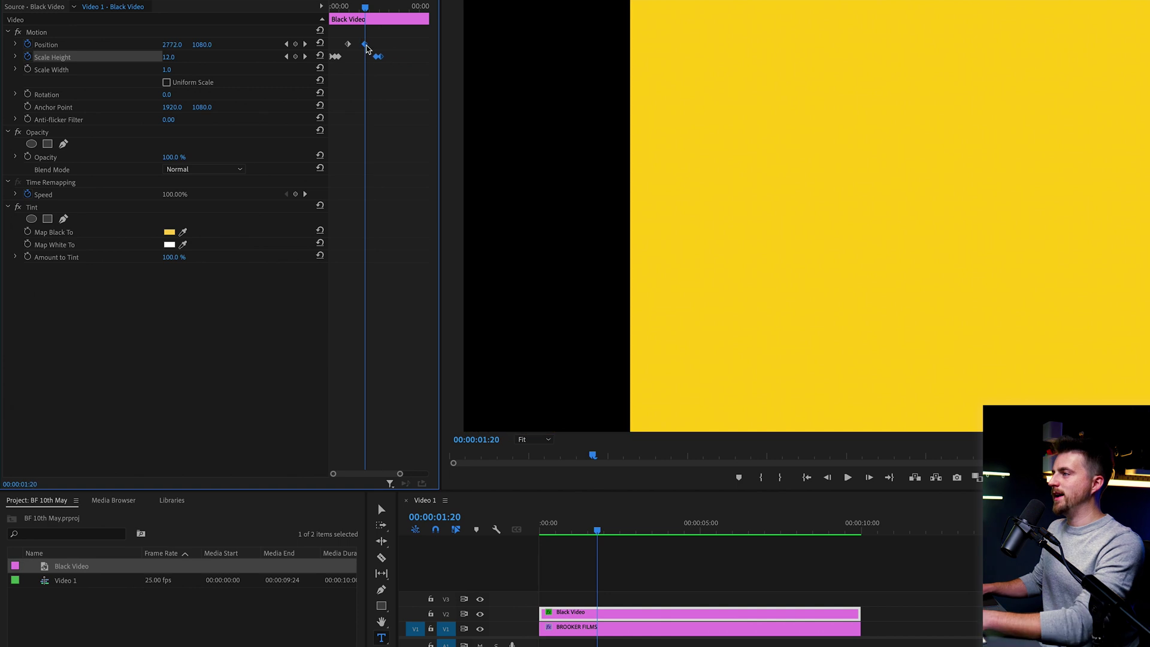
{"action": "left_click_drag", "start_coordinate": [365, 8], "coordinate": [342, 8]}
{"action": "key", "text": "space"}
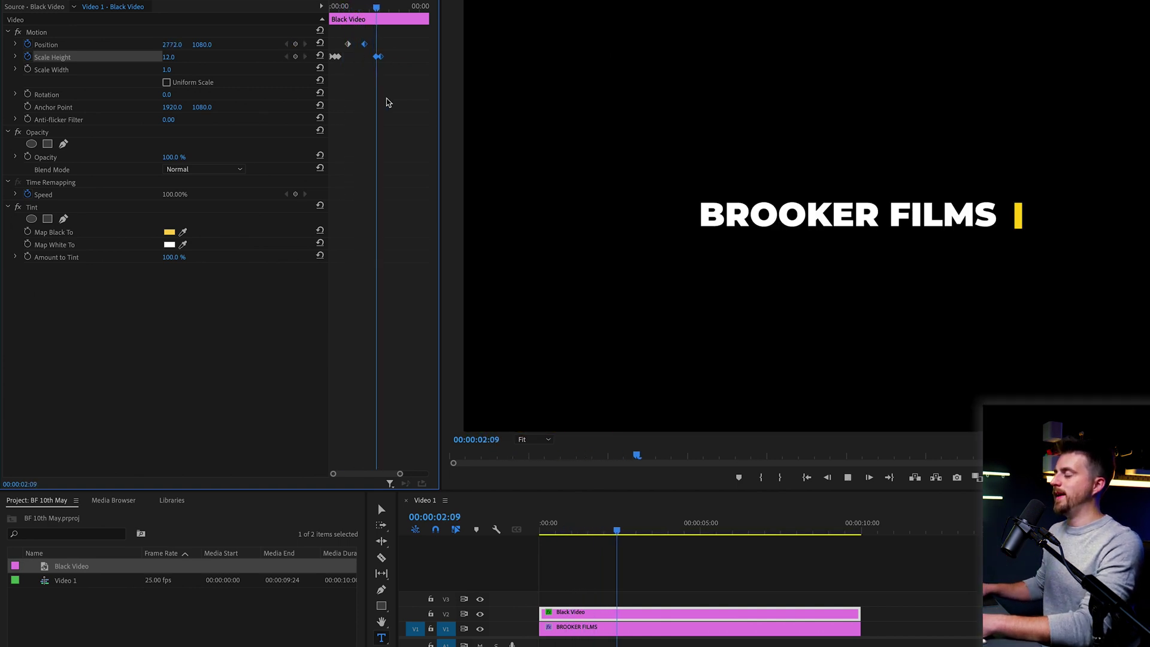
{"action": "left_click", "coordinate": [386, 103]}
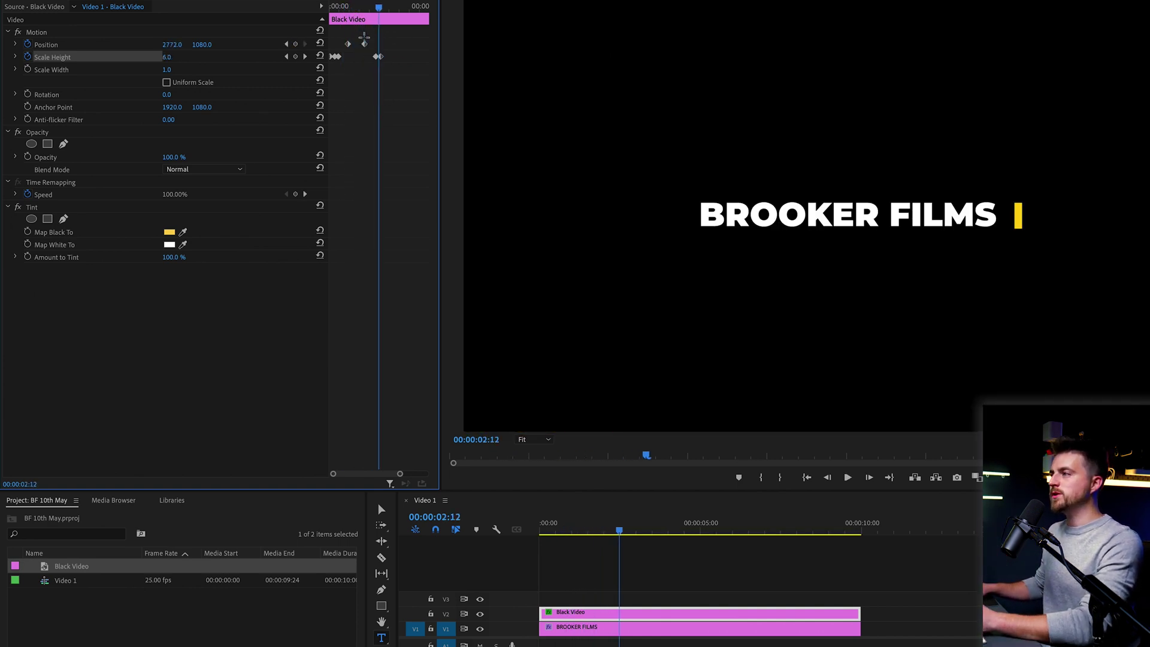
Apply Ease In temporal interpolation to the bar's Position and Scale Height keyframes
{"action": "left_click_drag", "start_coordinate": [364, 38], "coordinate": [298, 58]}
{"action": "right_click", "coordinate": [348, 47]}
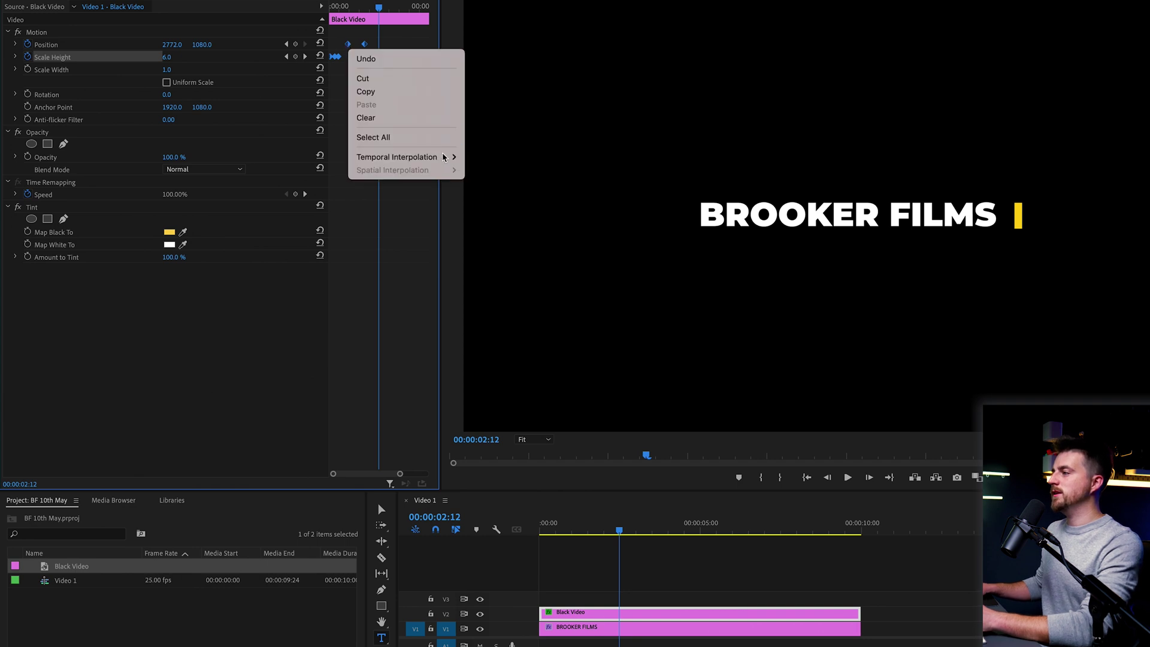
{"action": "mouse_move", "coordinate": [444, 157]}
{"action": "left_click", "coordinate": [504, 230]}
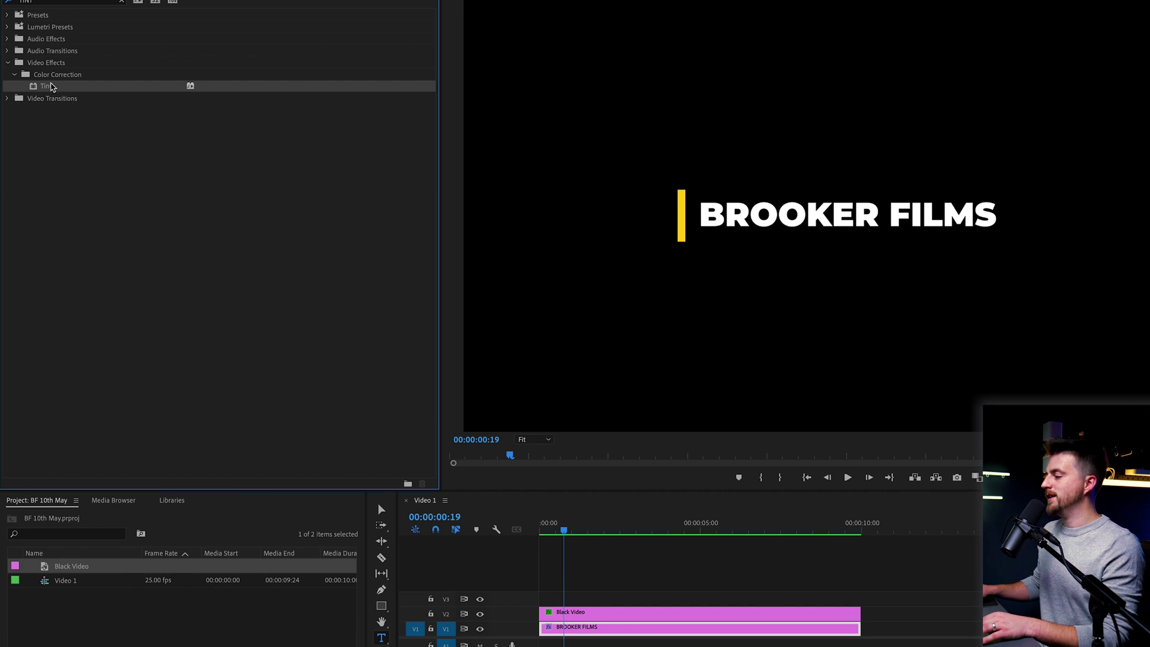
Apply Tint to the BROOKER FILMS clip, mapping white to the yellow sampled from the bar
{"action": "left_click_drag", "start_coordinate": [51, 87], "coordinate": [613, 630]}
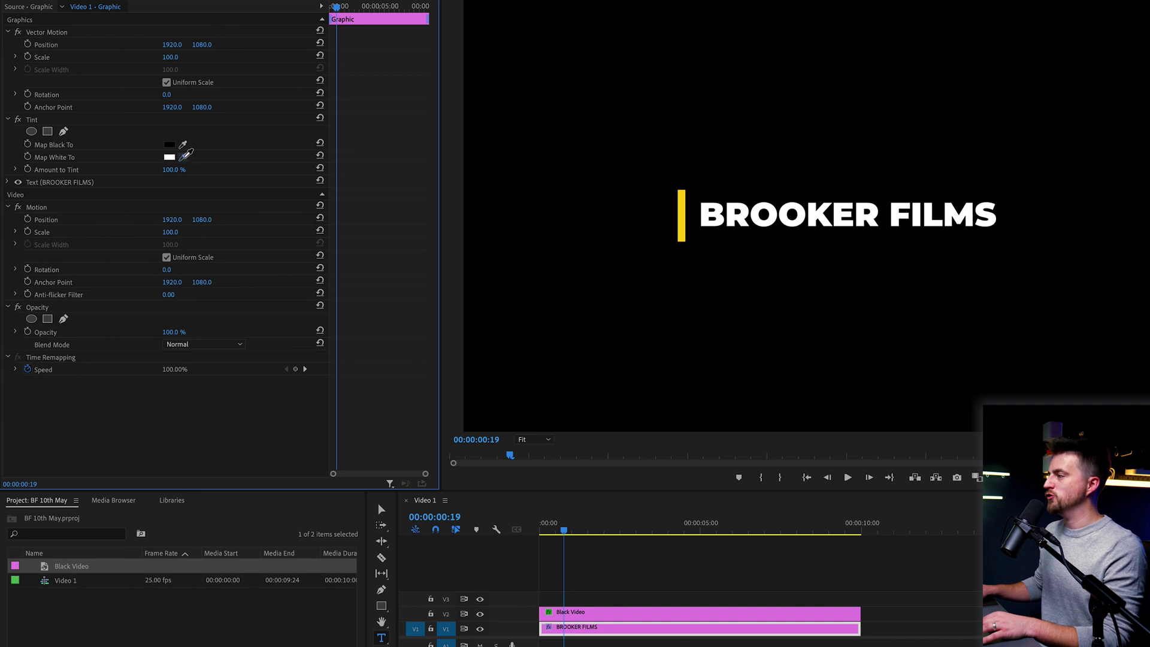
{"action": "left_click", "coordinate": [186, 155]}
{"action": "left_click", "coordinate": [683, 204]}
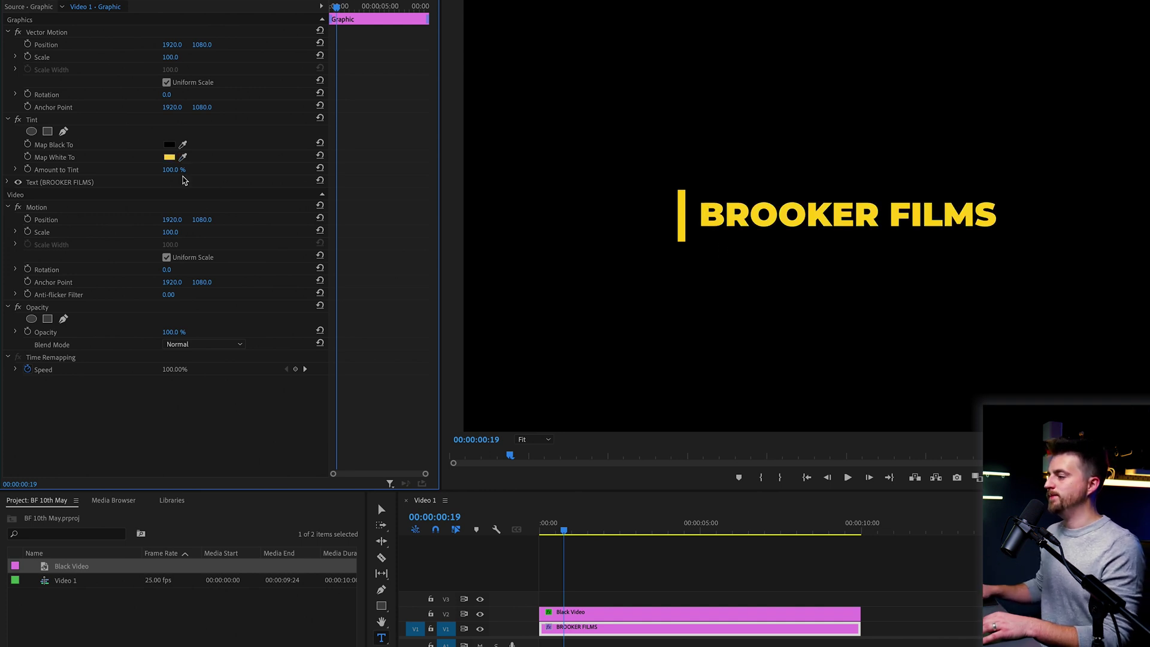
{"action": "left_click", "coordinate": [599, 531]}
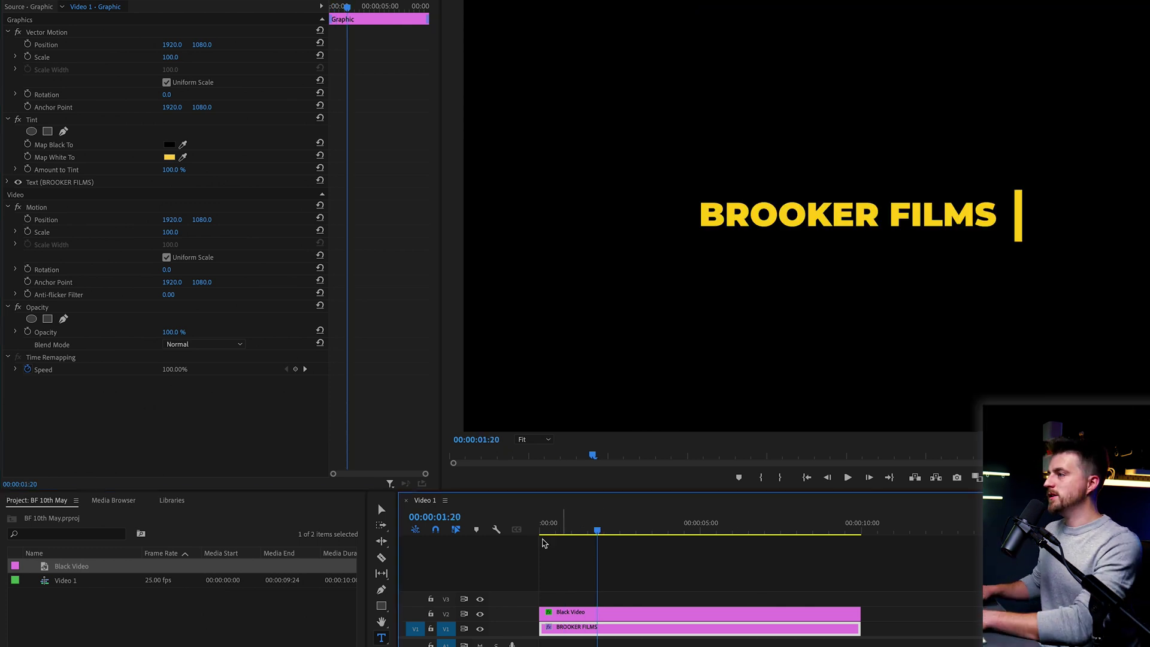
{"action": "left_click", "coordinate": [584, 616]}
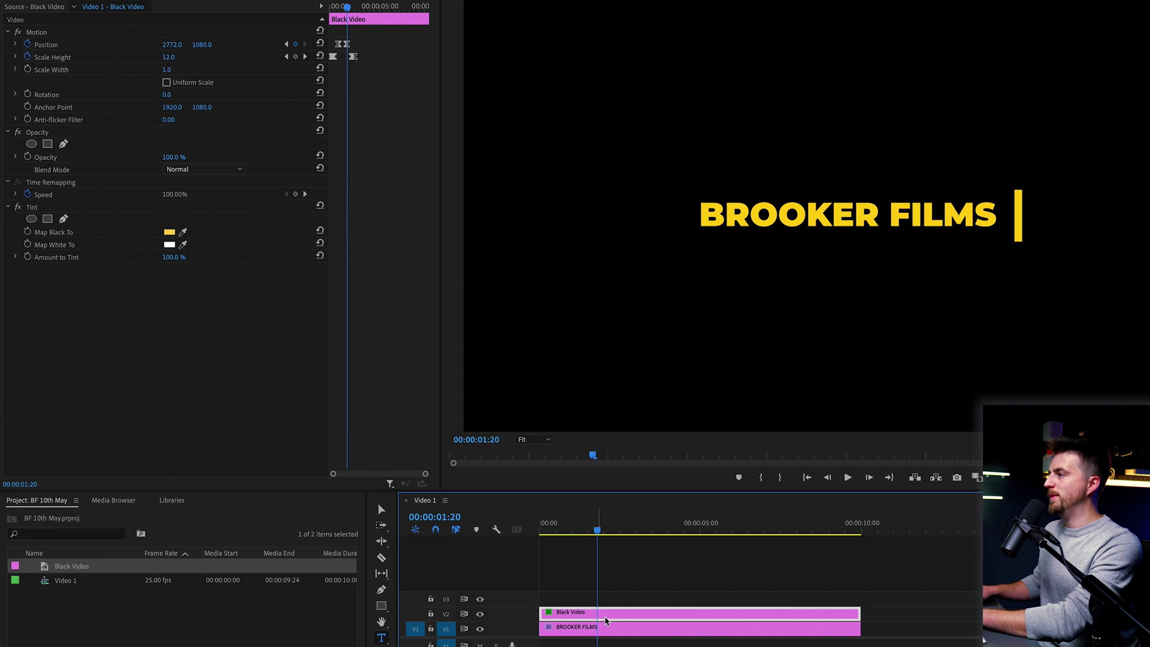
{"action": "left_click", "coordinate": [387, 92]}
{"action": "key", "text": "equal"}
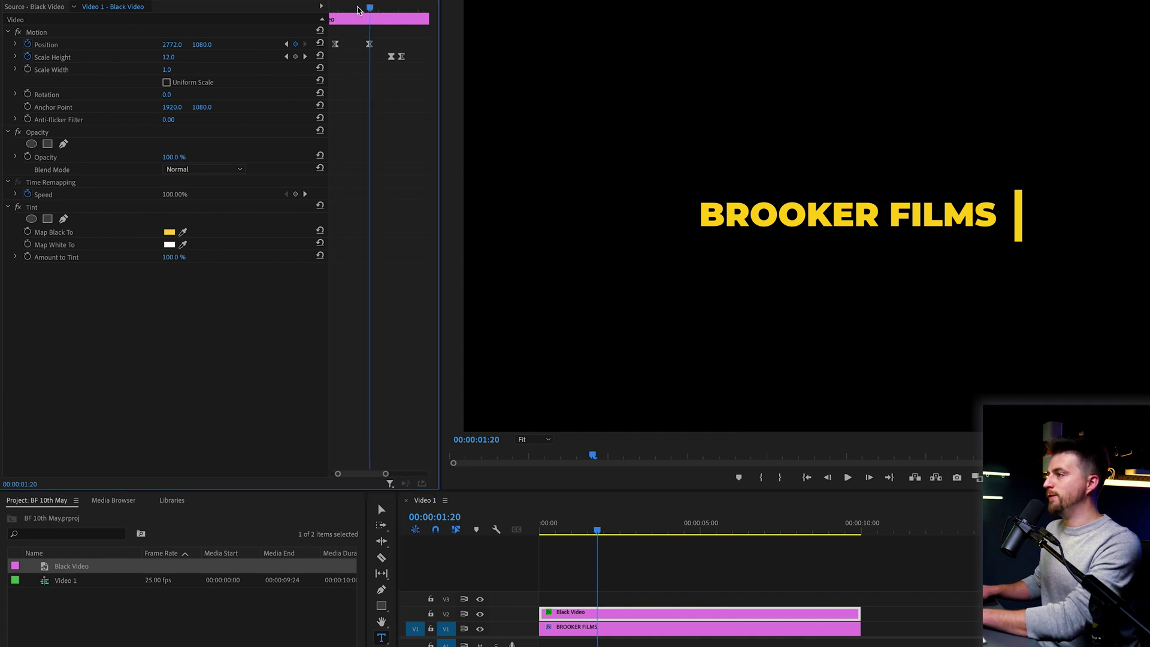
{"action": "mouse_move", "coordinate": [354, 6]}
{"action": "left_mouse_down"}
{"action": "mouse_move", "coordinate": [335, 7]}
{"action": "mouse_move", "coordinate": [374, 7]}
{"action": "left_mouse_up"}
{"action": "left_click", "coordinate": [623, 630]}
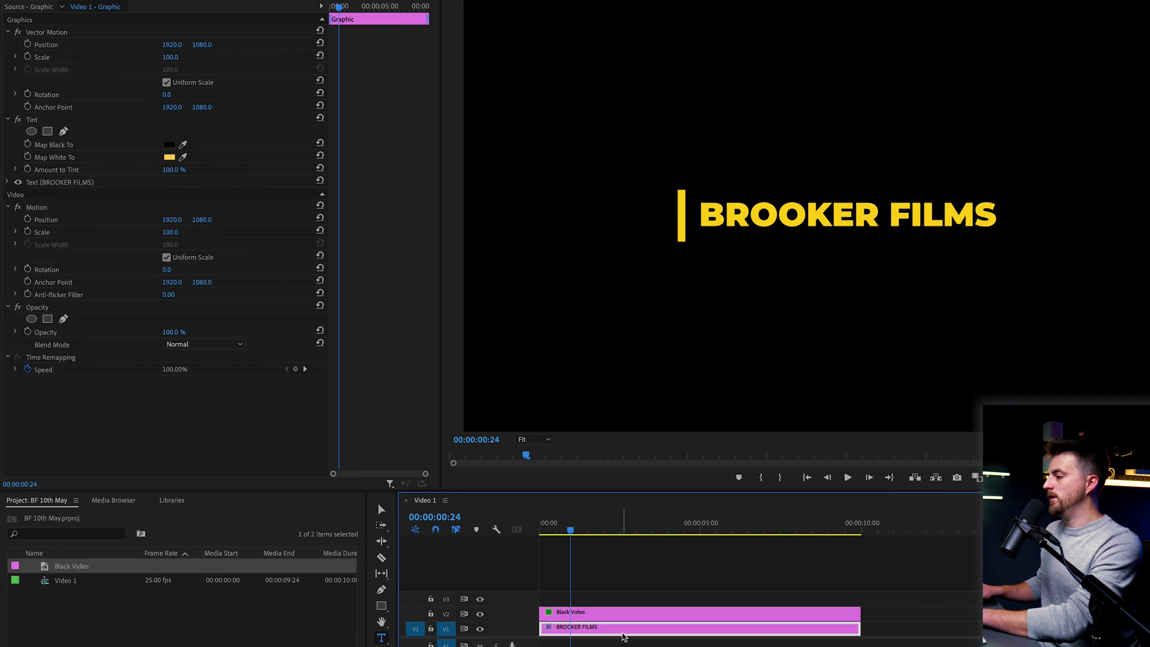
Draw a freeform Tint mask around the yellow bar's starting position on the title
{"action": "left_click", "coordinate": [64, 131]}
{"action": "left_click", "coordinate": [687, 221]}
{"action": "left_click", "coordinate": [680, 190]}
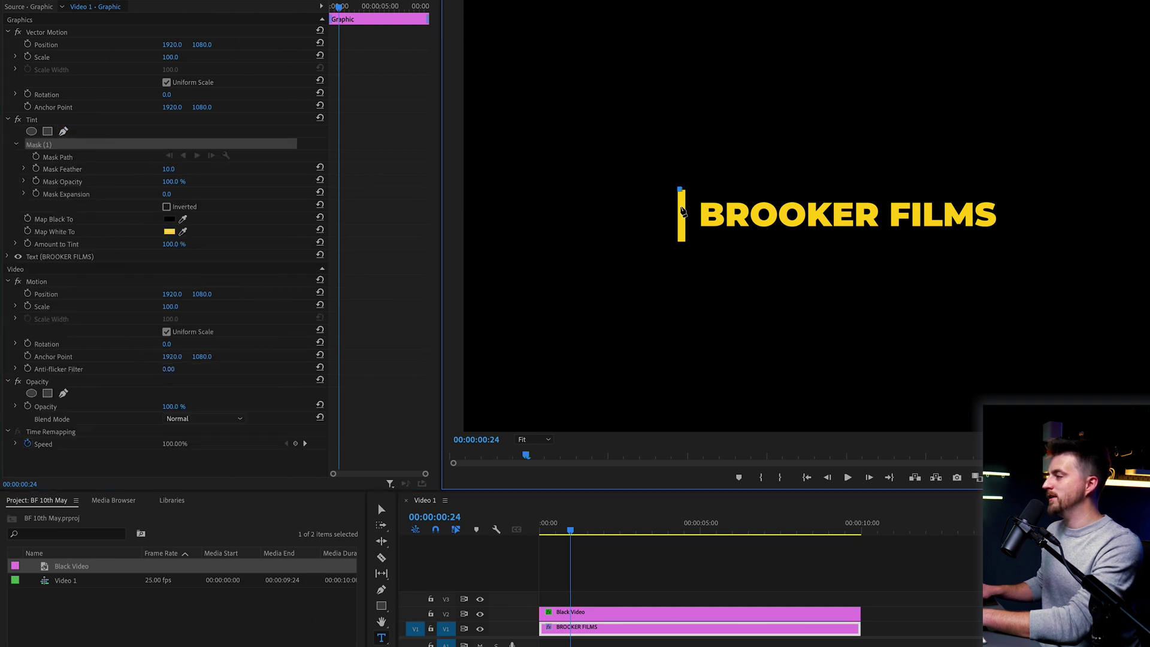
{"action": "left_click", "coordinate": [677, 241]}
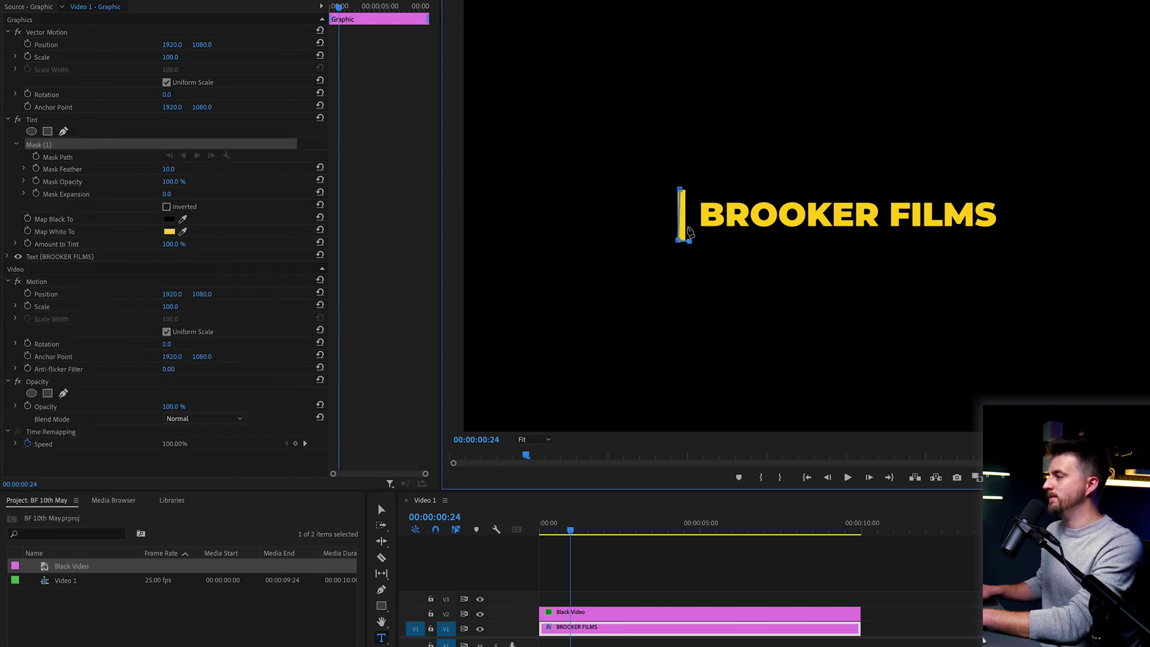
{"action": "left_click", "coordinate": [691, 190]}
{"action": "left_click", "coordinate": [680, 191]}
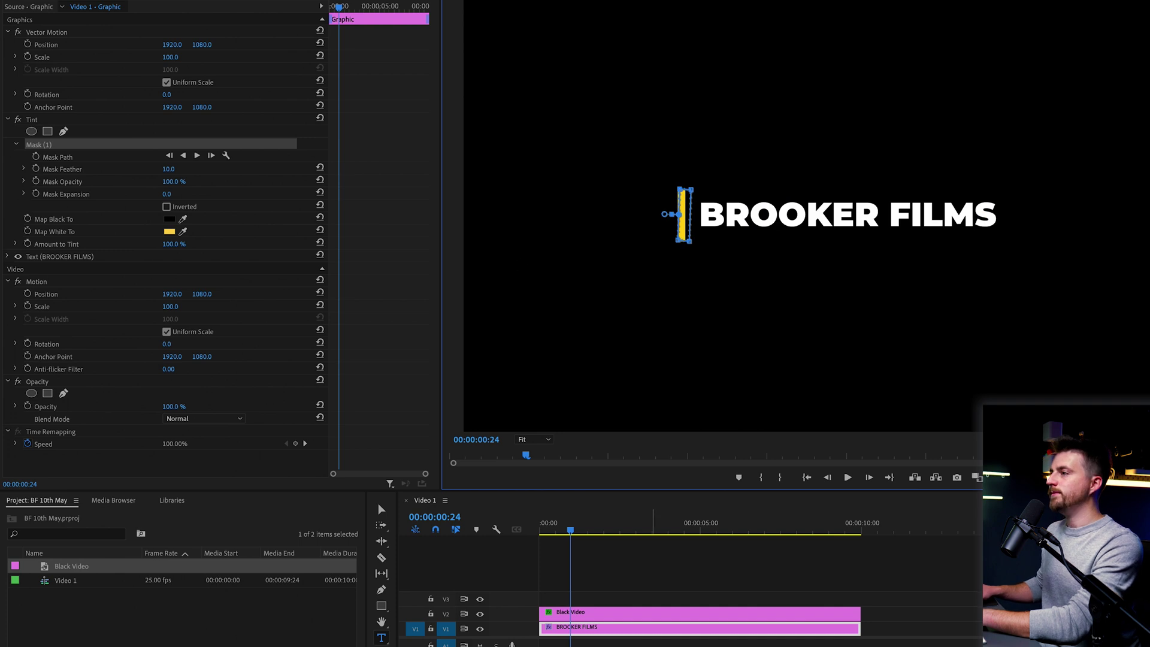
Keyframe the mask path and, at 00:00:01:21, stretch its right corners to the title's end
{"action": "left_click", "coordinate": [36, 157]}
{"action": "left_click", "coordinate": [622, 613]}
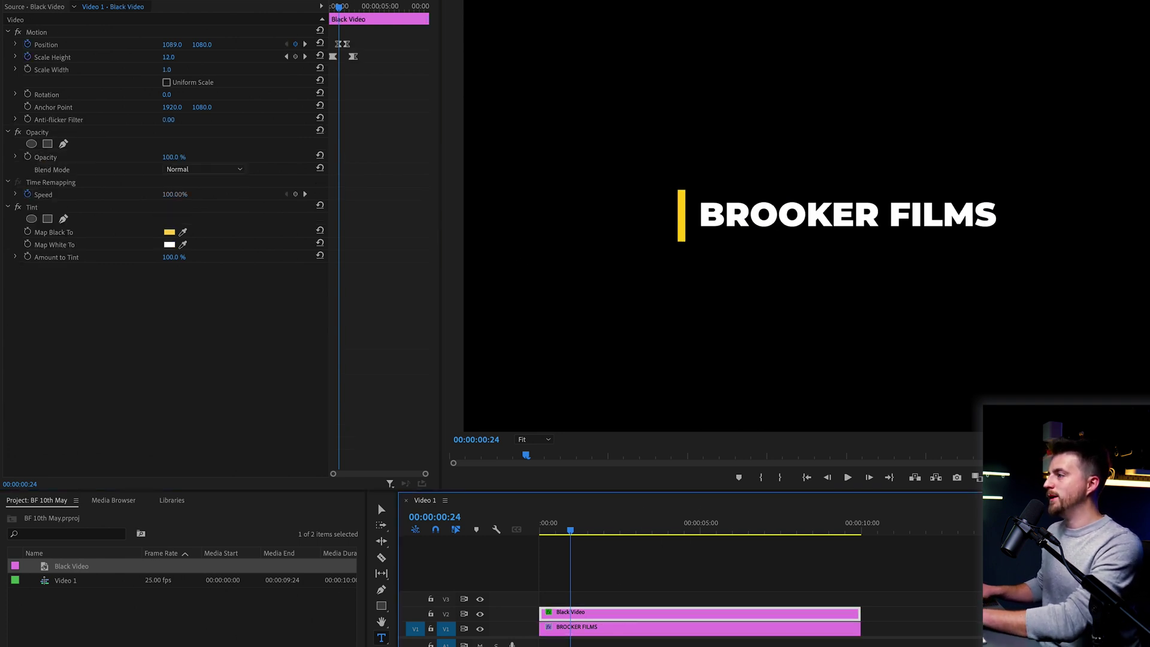
{"action": "left_click_drag", "start_coordinate": [348, 7], "coordinate": [373, 7]}
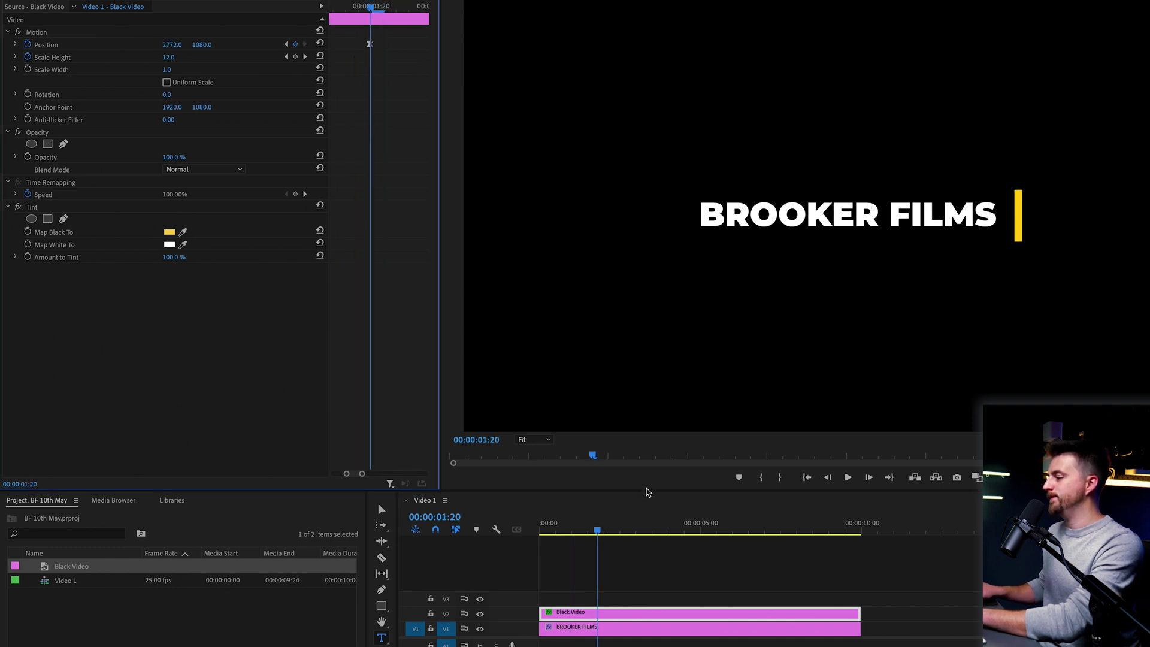
{"action": "left_click", "coordinate": [611, 634]}
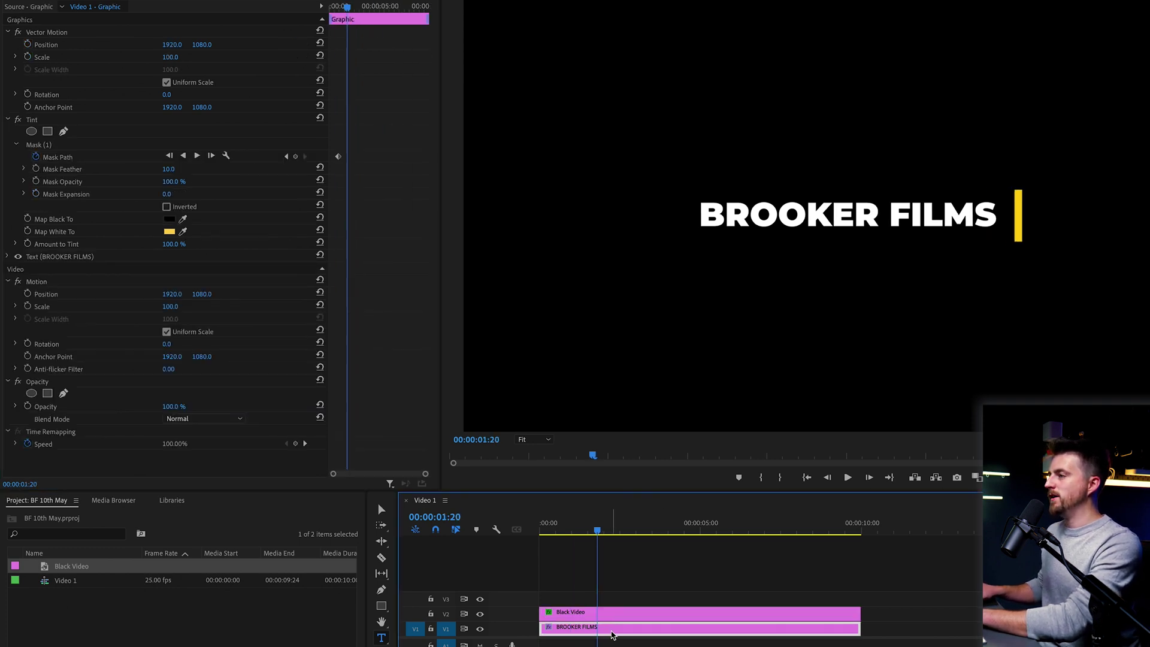
{"action": "left_click", "coordinate": [62, 146]}
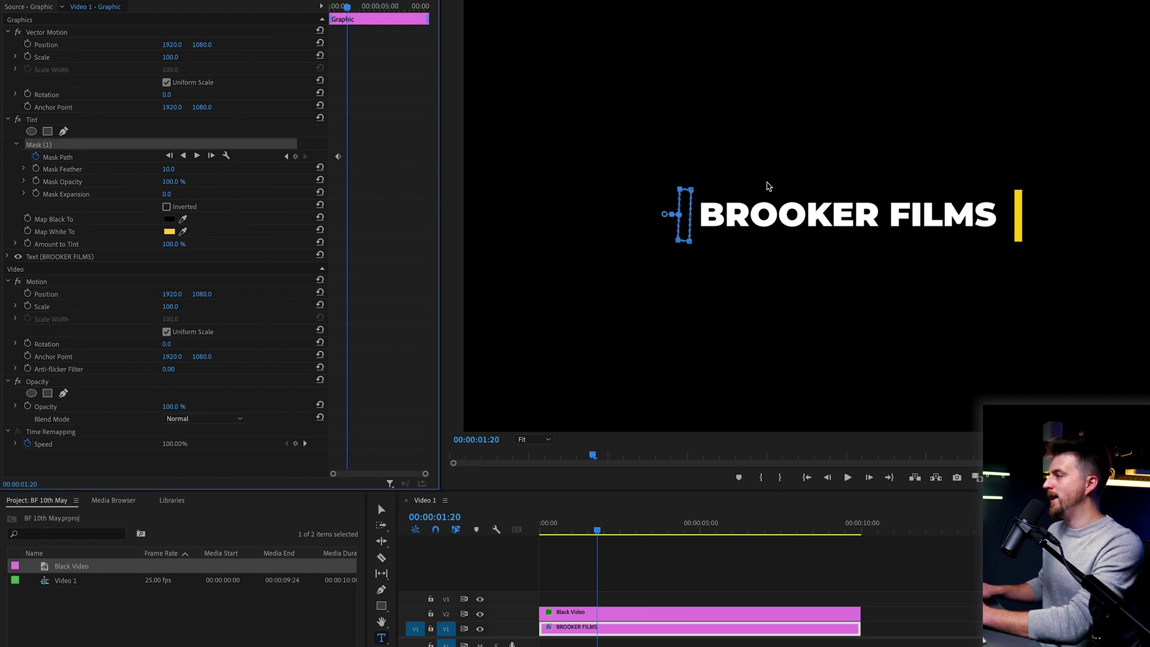
{"action": "left_click_drag", "start_coordinate": [693, 191], "coordinate": [1019, 193]}
{"action": "left_click_drag", "start_coordinate": [697, 246], "coordinate": [1018, 241]}
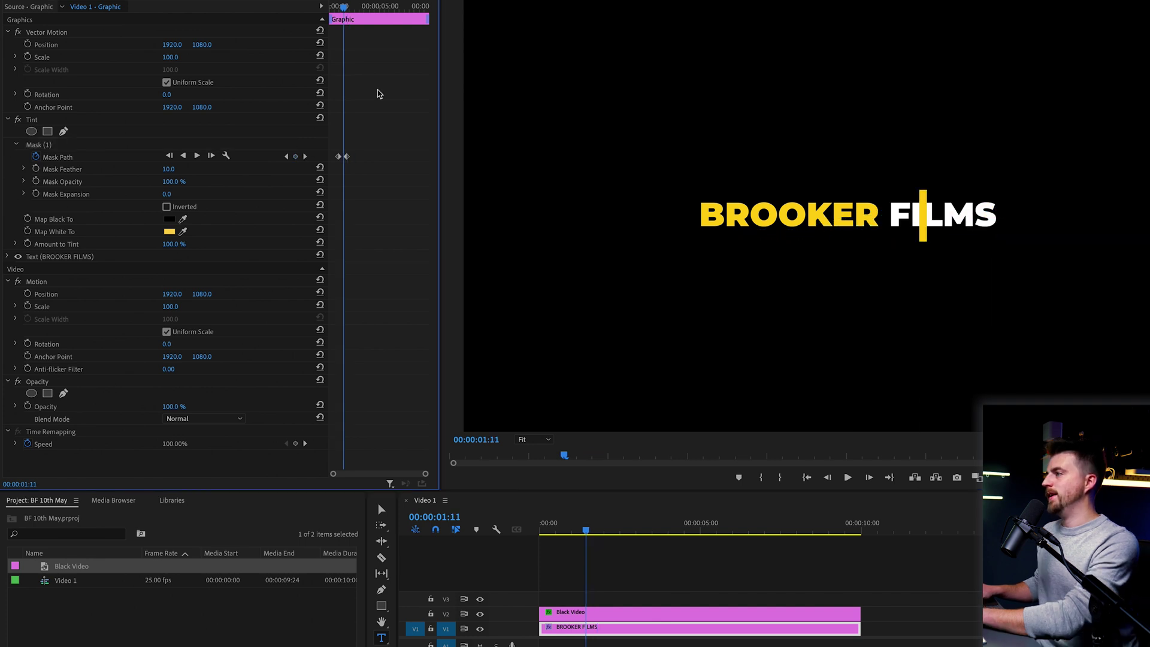
At earlier wipe frames, move the mask's right corners to line up with the yellow bar
{"action": "mouse_move", "coordinate": [354, 8]}
{"action": "left_mouse_down"}
{"action": "mouse_move", "coordinate": [367, 7]}
{"action": "mouse_move", "coordinate": [339, 6]}
{"action": "mouse_move", "coordinate": [365, 3]}
{"action": "left_mouse_up"}
{"action": "left_click", "coordinate": [128, 145]}
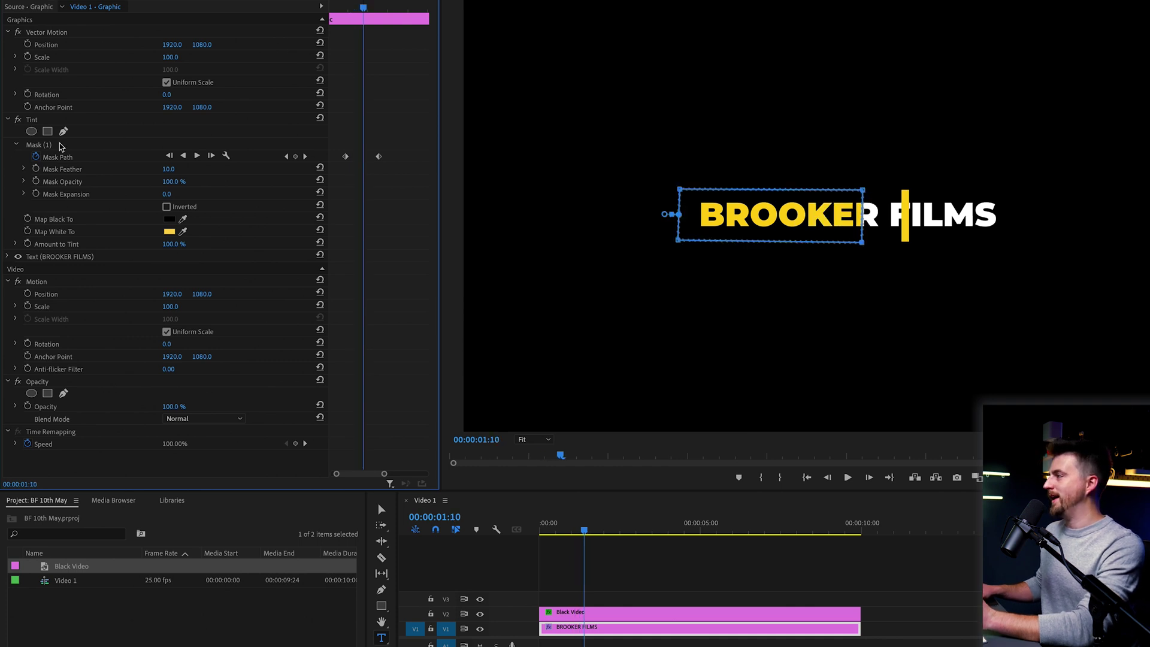
{"action": "left_click_drag", "start_coordinate": [864, 190], "coordinate": [865, 190]}
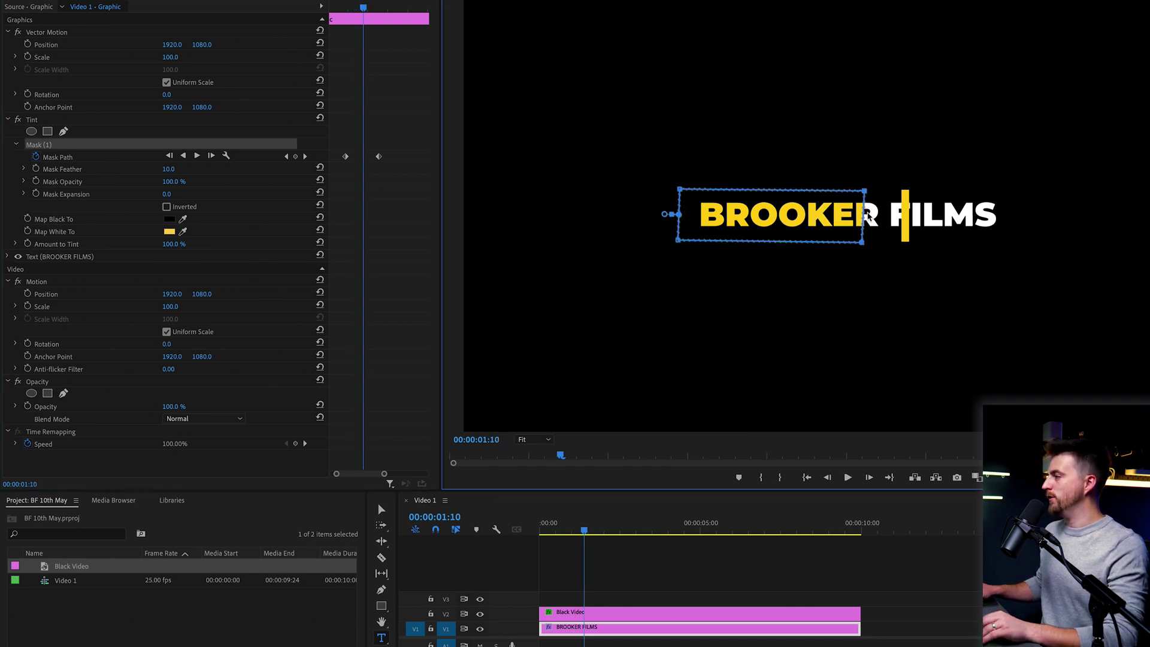
{"action": "left_click_drag", "start_coordinate": [864, 244], "coordinate": [907, 242]}
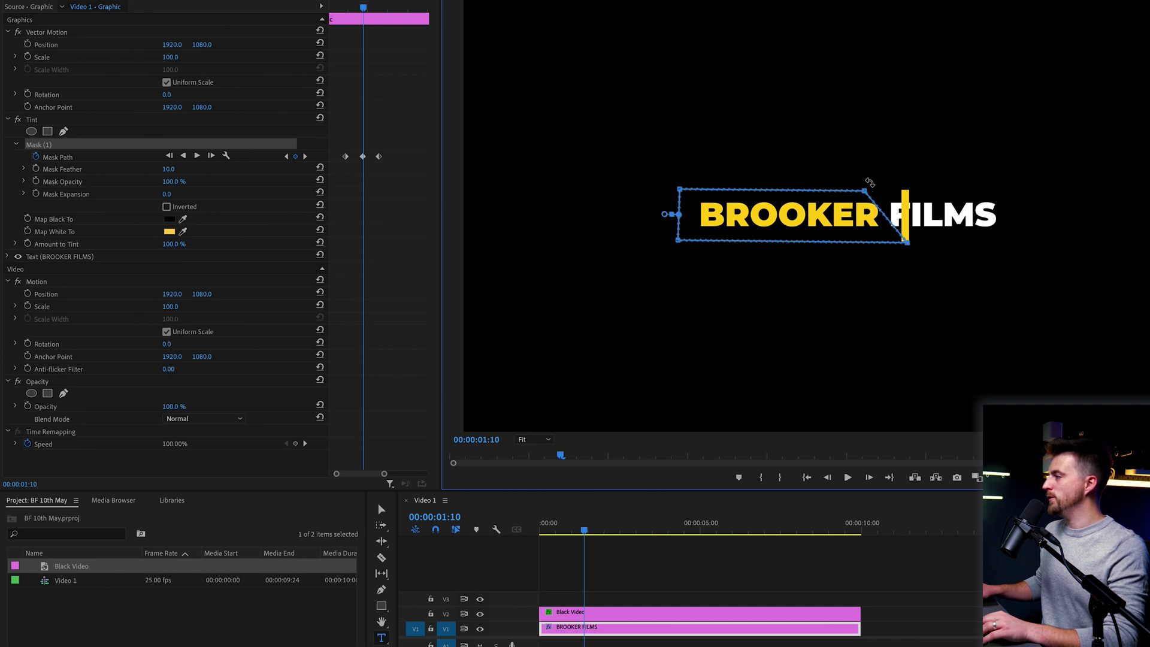
{"action": "left_click_drag", "start_coordinate": [866, 191], "coordinate": [908, 190]}
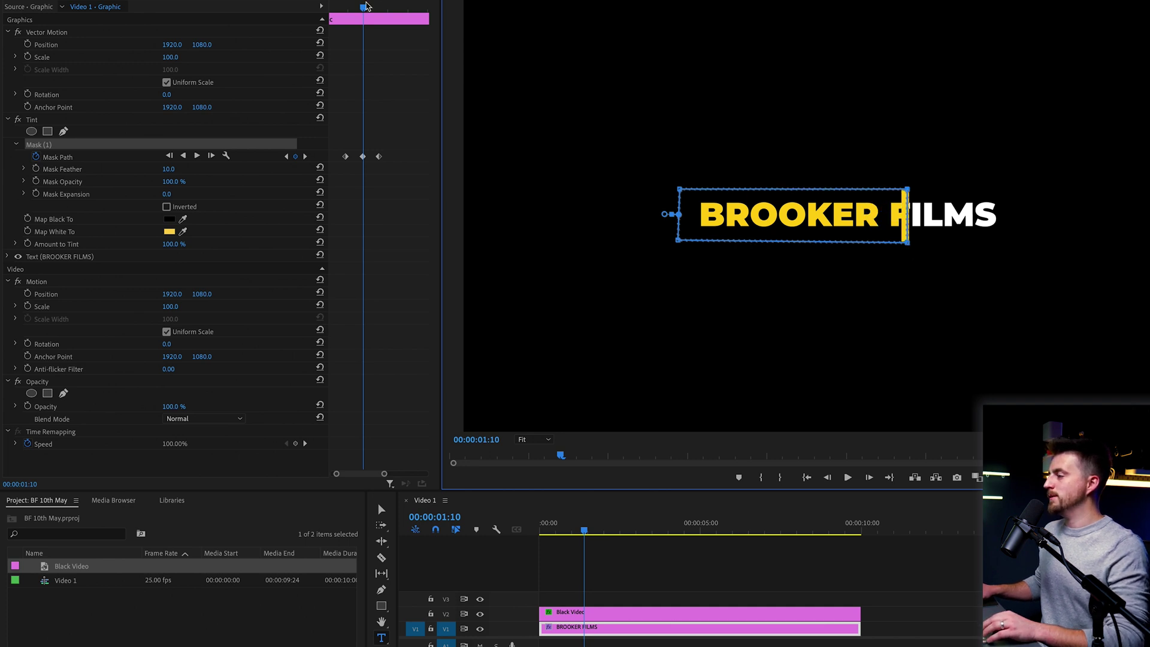
{"action": "left_click_drag", "start_coordinate": [365, 8], "coordinate": [353, 7]}
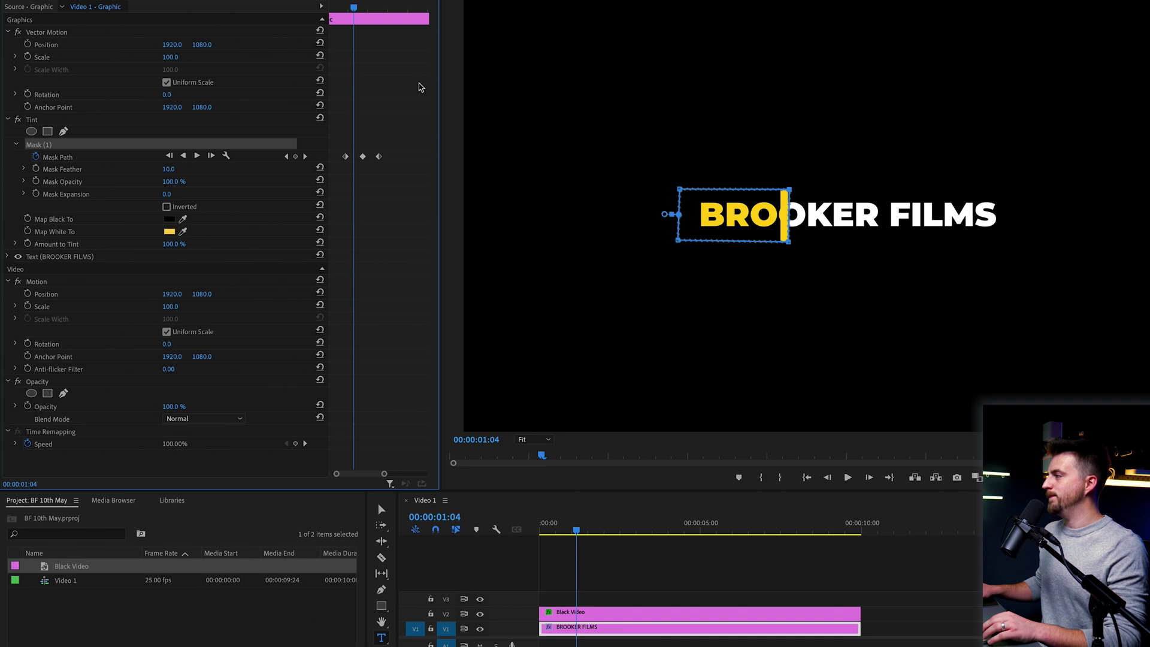
{"action": "left_click", "coordinate": [789, 192]}
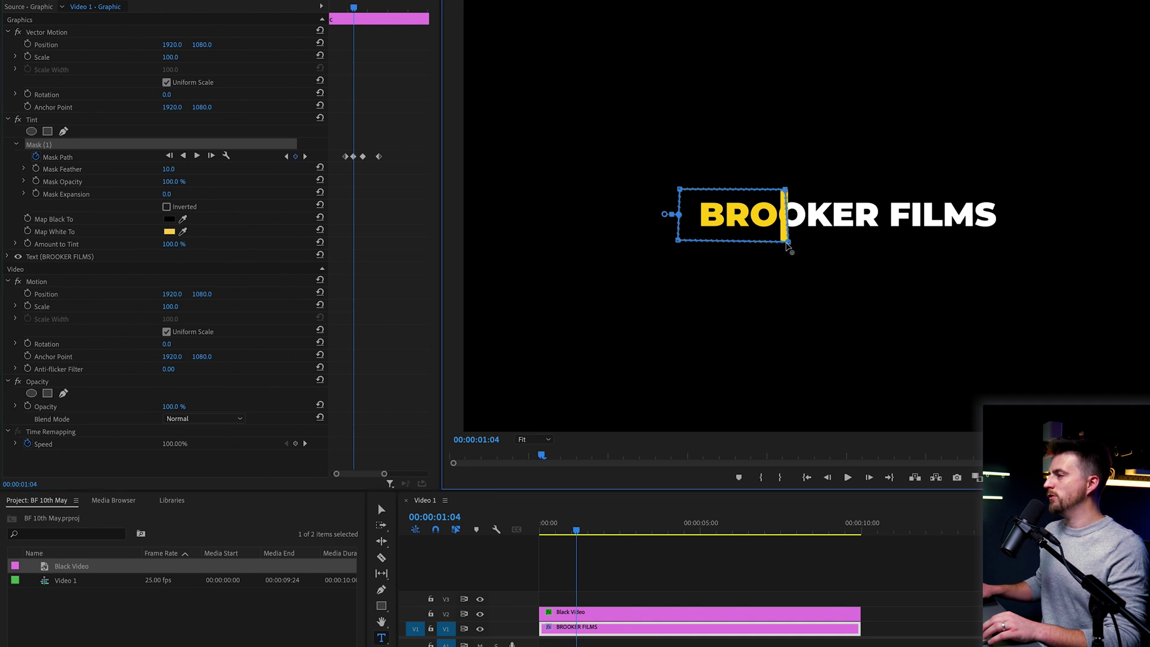
{"action": "left_click_drag", "start_coordinate": [787, 245], "coordinate": [785, 242]}
Widen the mask's right corners over the bar at a later frame, then replay the wipe to check
{"action": "left_click_drag", "start_coordinate": [356, 6], "coordinate": [374, 8]}
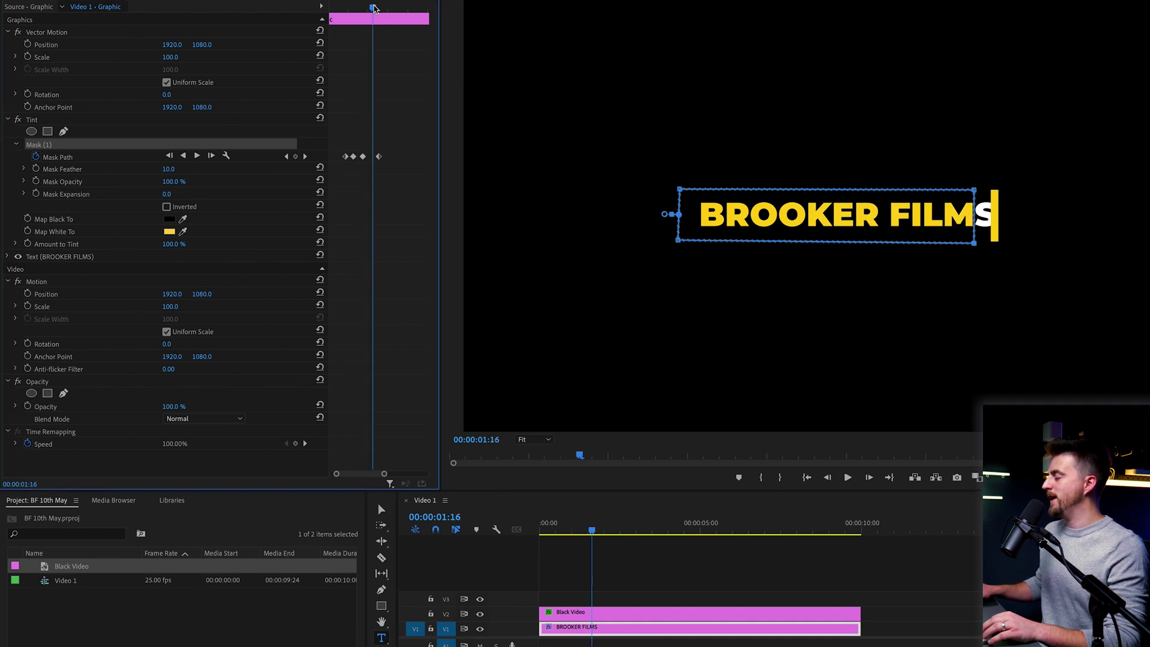
{"action": "left_click_drag", "start_coordinate": [969, 196], "coordinate": [996, 192]}
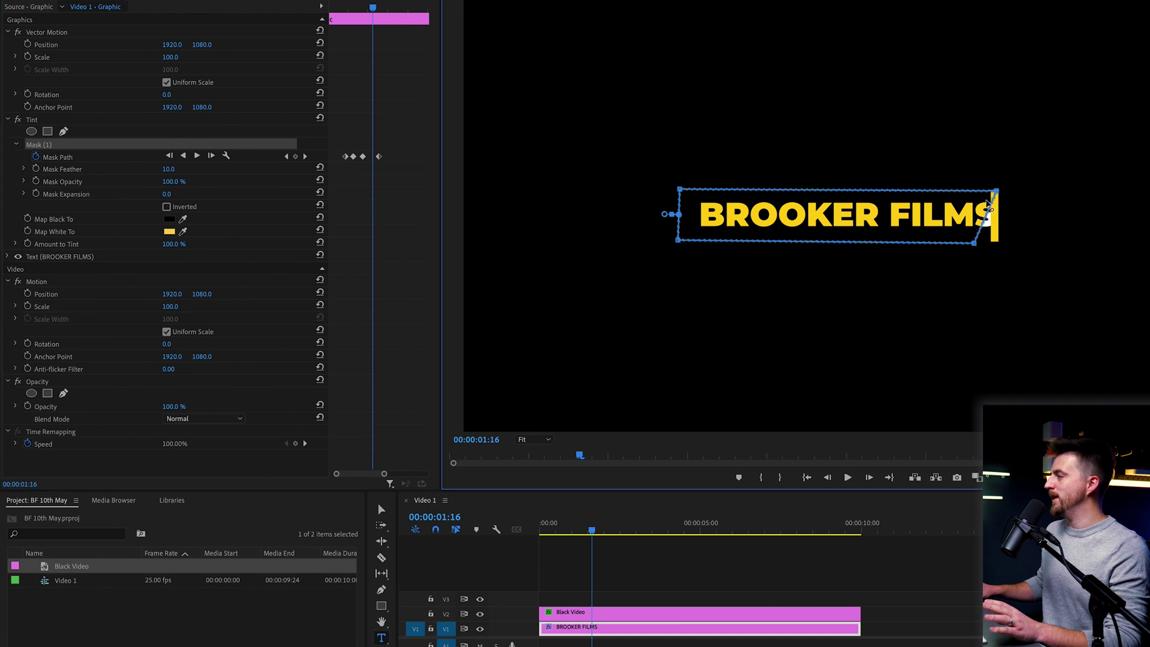
{"action": "left_click_drag", "start_coordinate": [975, 245], "coordinate": [996, 246]}
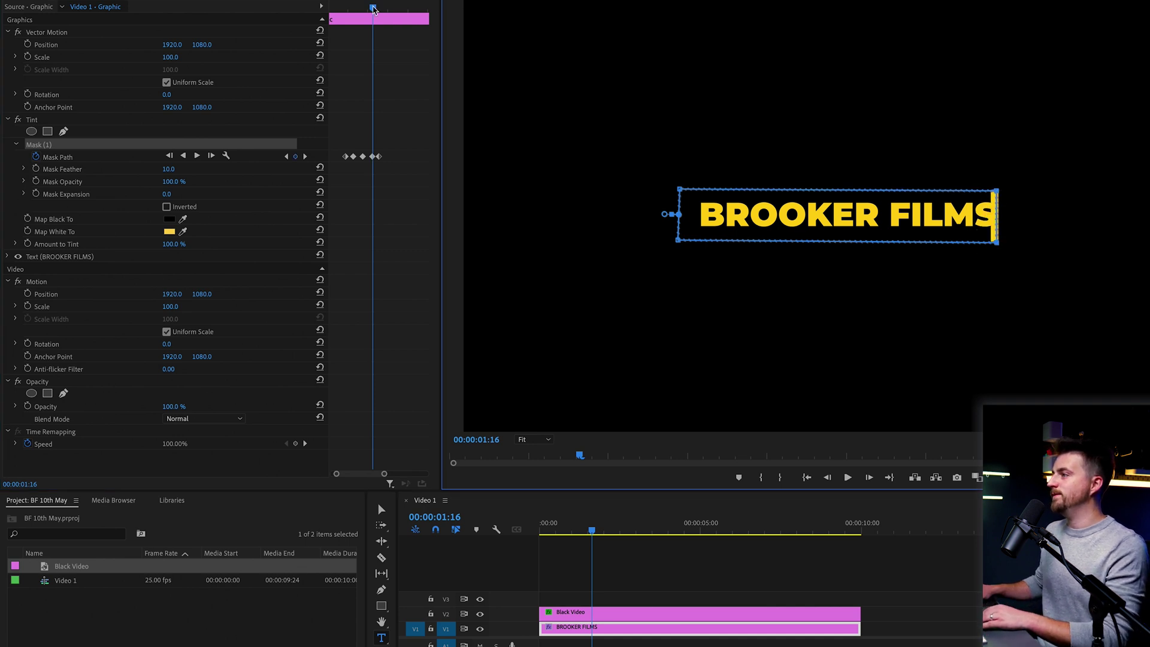
{"action": "left_click", "coordinate": [347, 7]}
{"action": "key", "text": "space"}
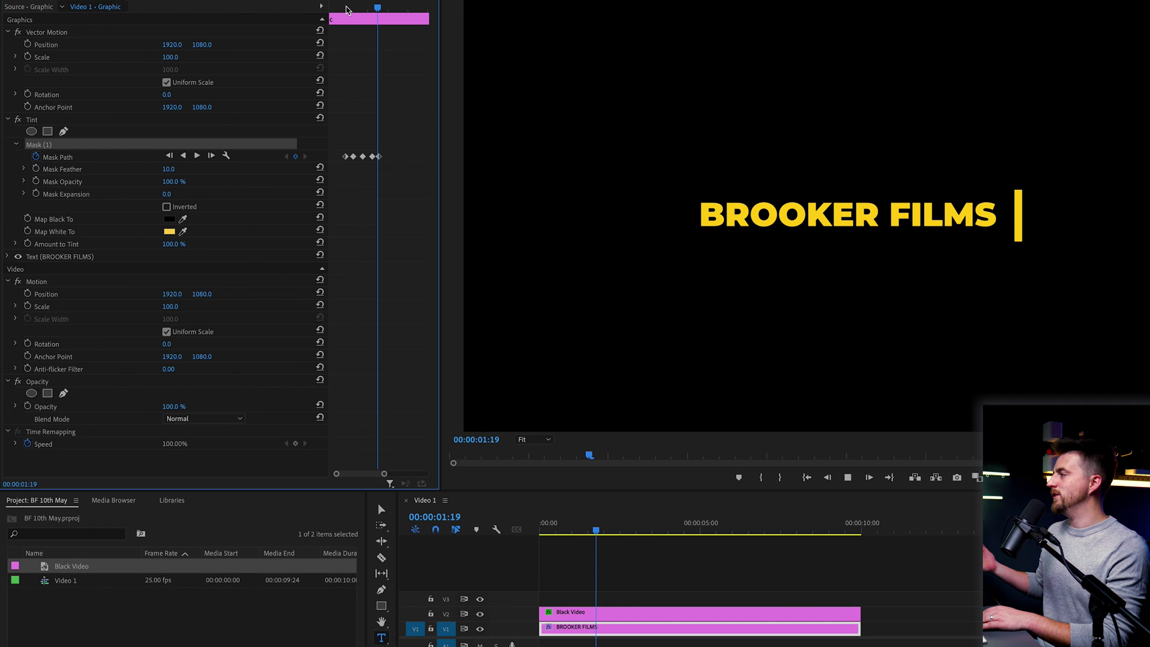
{"action": "key", "text": "space"}
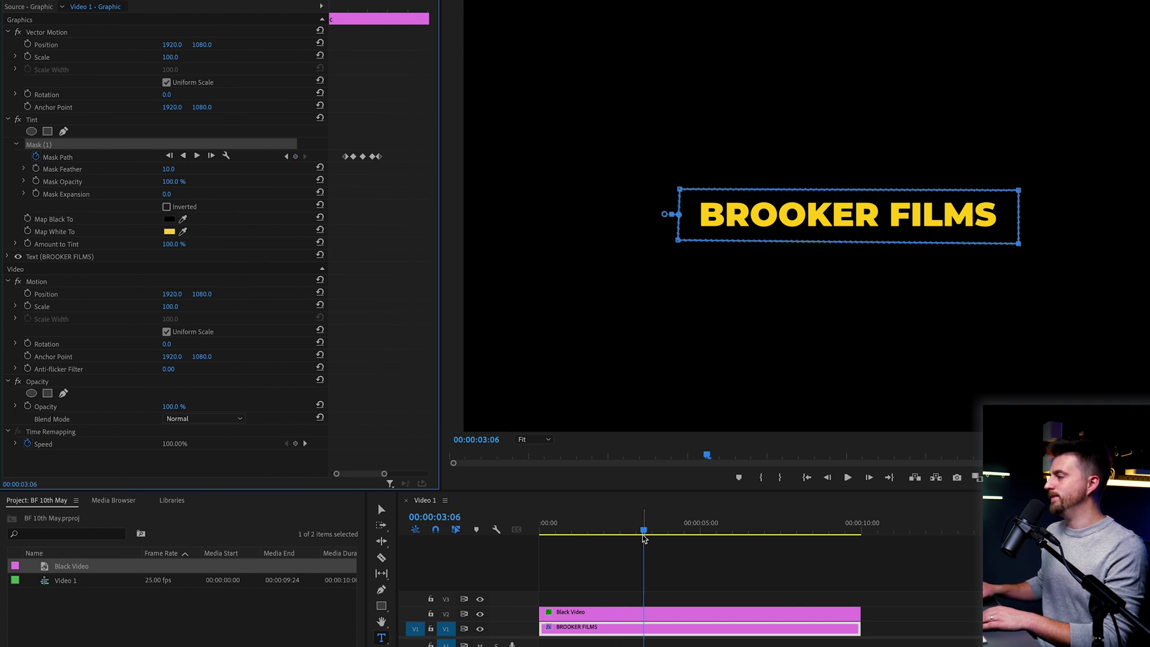
{"action": "left_click_drag", "start_coordinate": [644, 537], "coordinate": [541, 530]}
{"action": "key", "text": "space"}
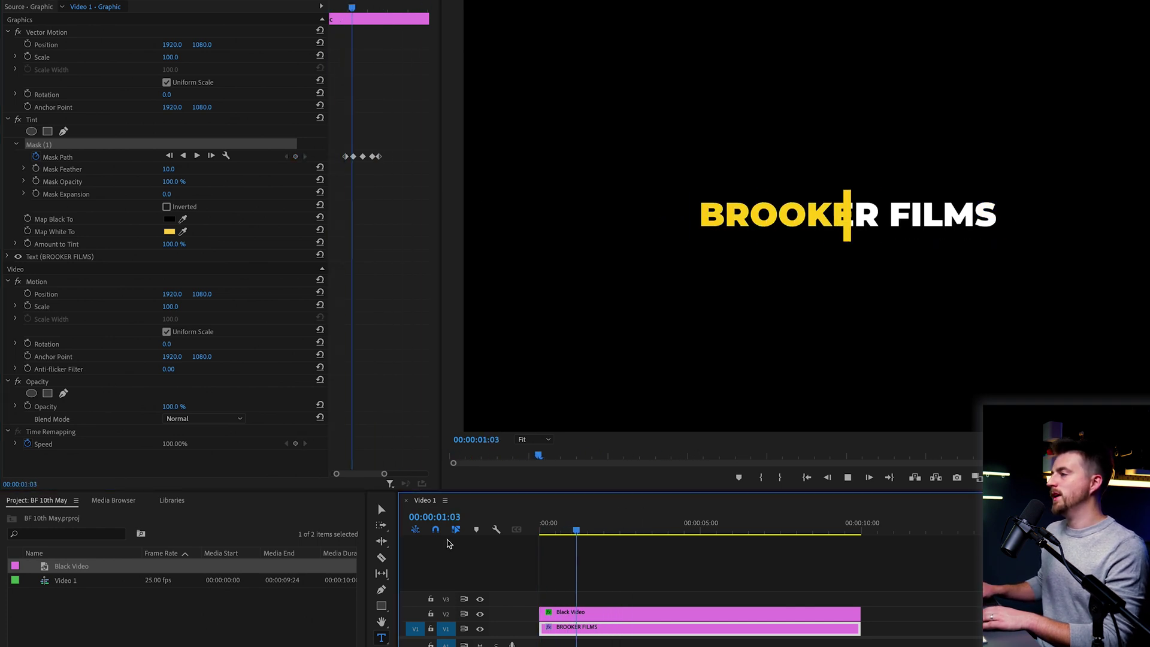
Stop playback and render the sequence preview with Render In to Out
{"action": "key", "text": "space"}
{"action": "left_click", "coordinate": [211, 1]}
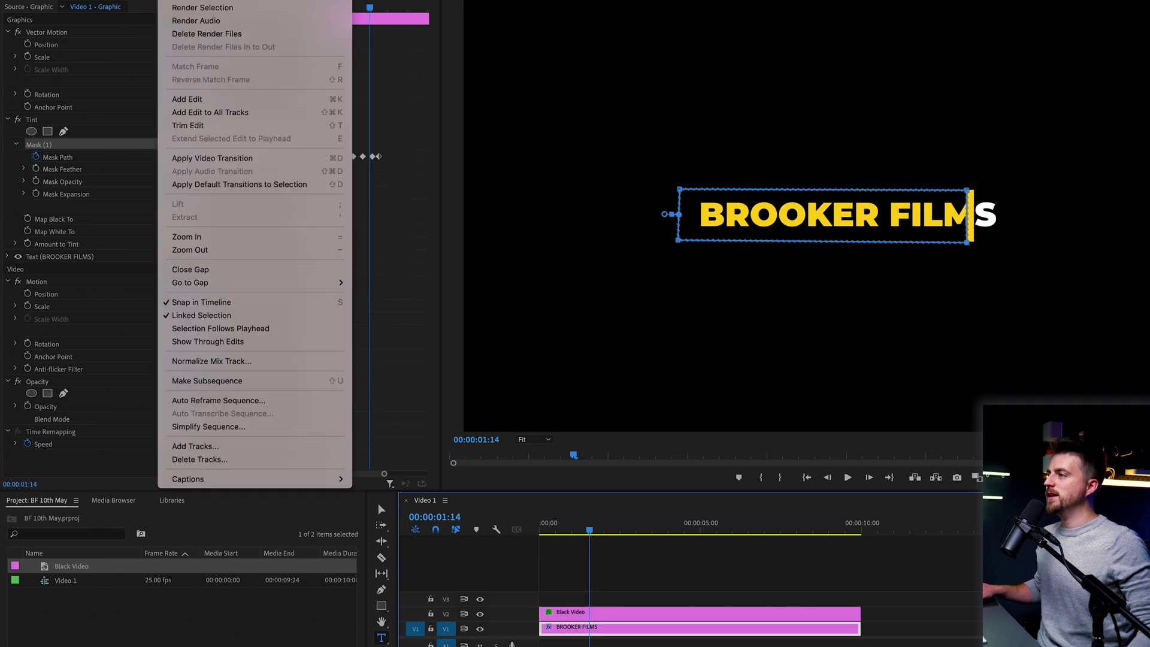
{"action": "left_click", "coordinate": [210, 3]}
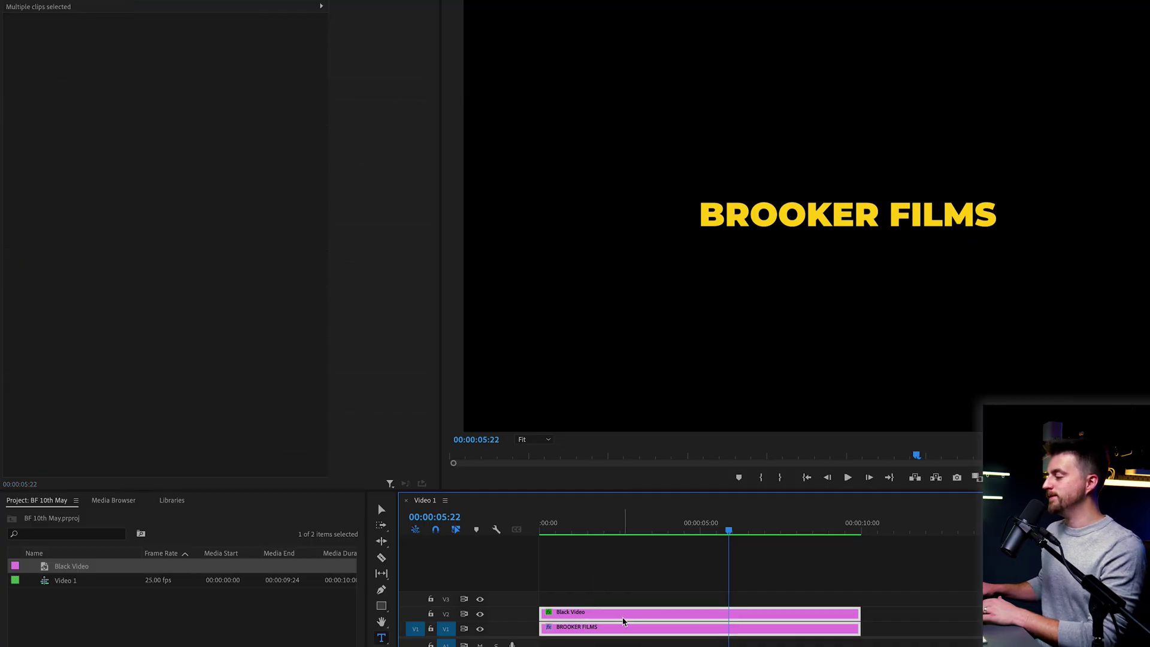
Nest the Black Video and BROOKER FILMS clips as 'Nested Sequence 01' and select the new clip
{"action": "right_click", "coordinate": [623, 620]}
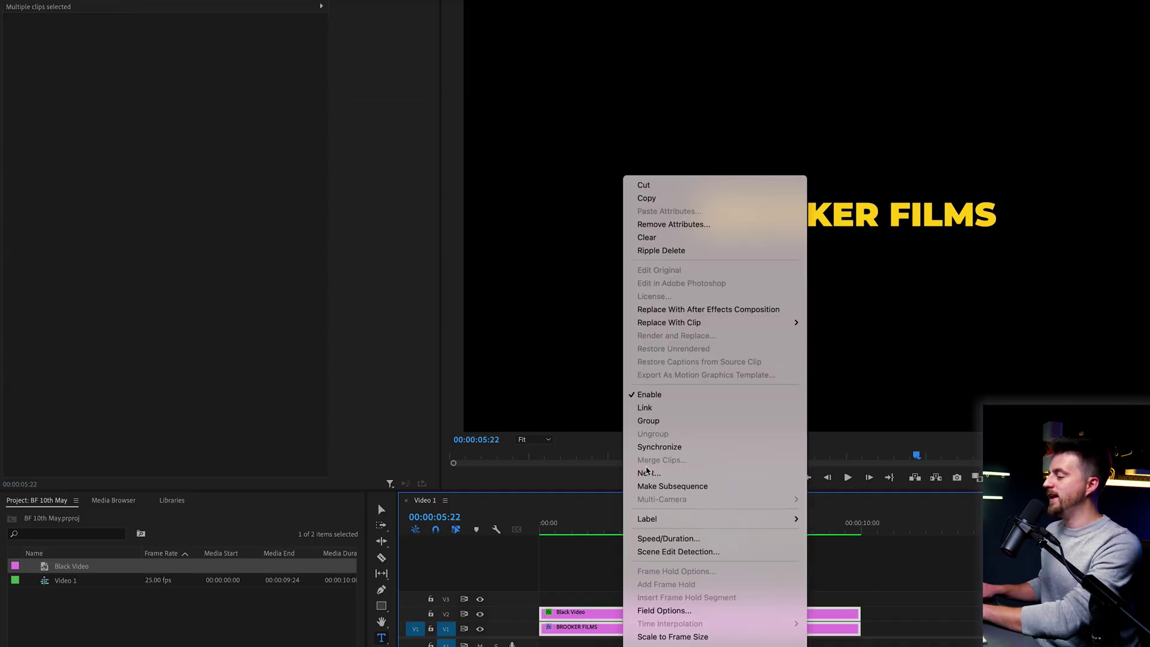
{"action": "left_click", "coordinate": [647, 473]}
{"action": "key", "text": "Return"}
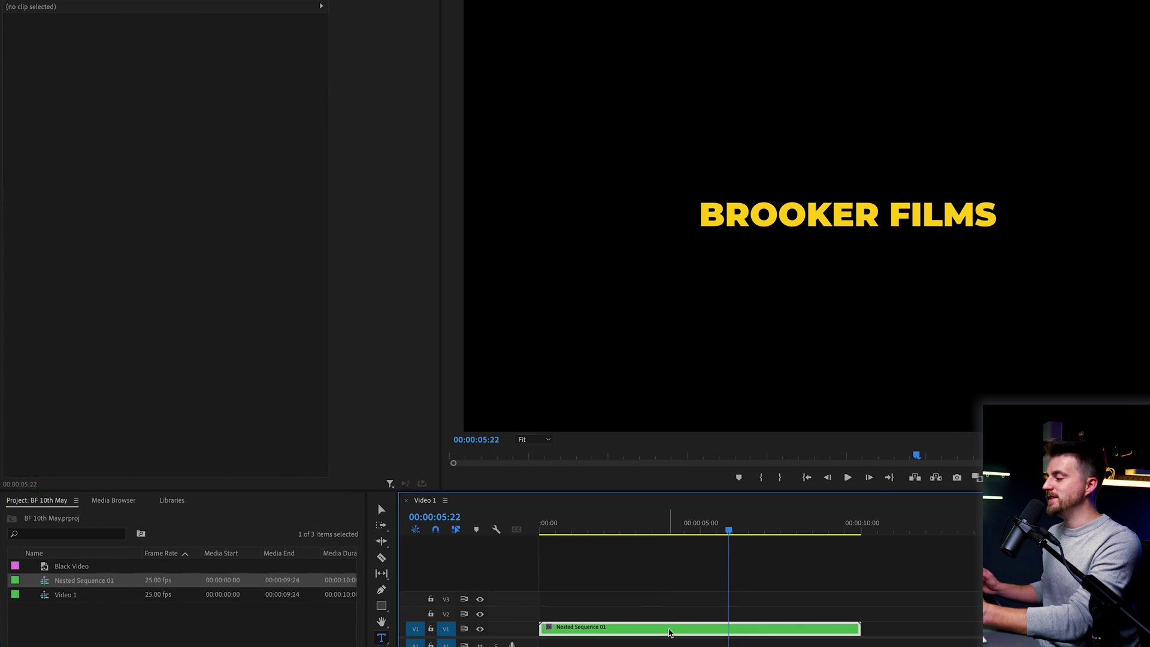
{"action": "left_click", "coordinate": [669, 632]}
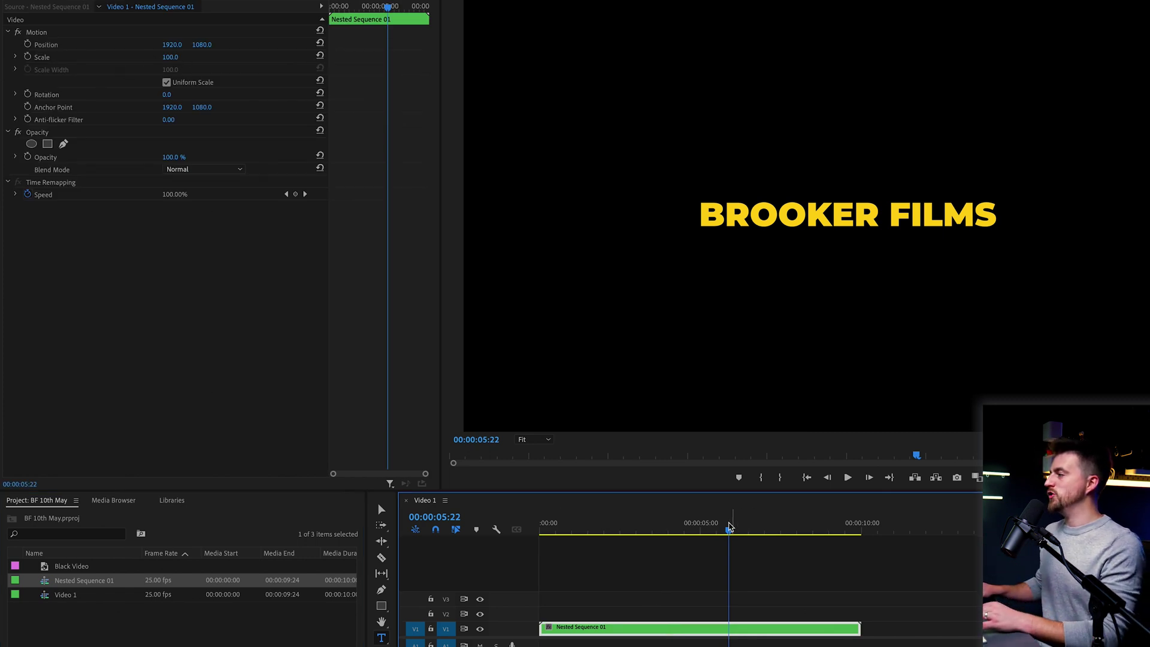
Keyframe the nested clip's Scale at 83 at the sequence start, then jump to the end for 100
{"action": "left_click_drag", "start_coordinate": [728, 529], "coordinate": [618, 529]}
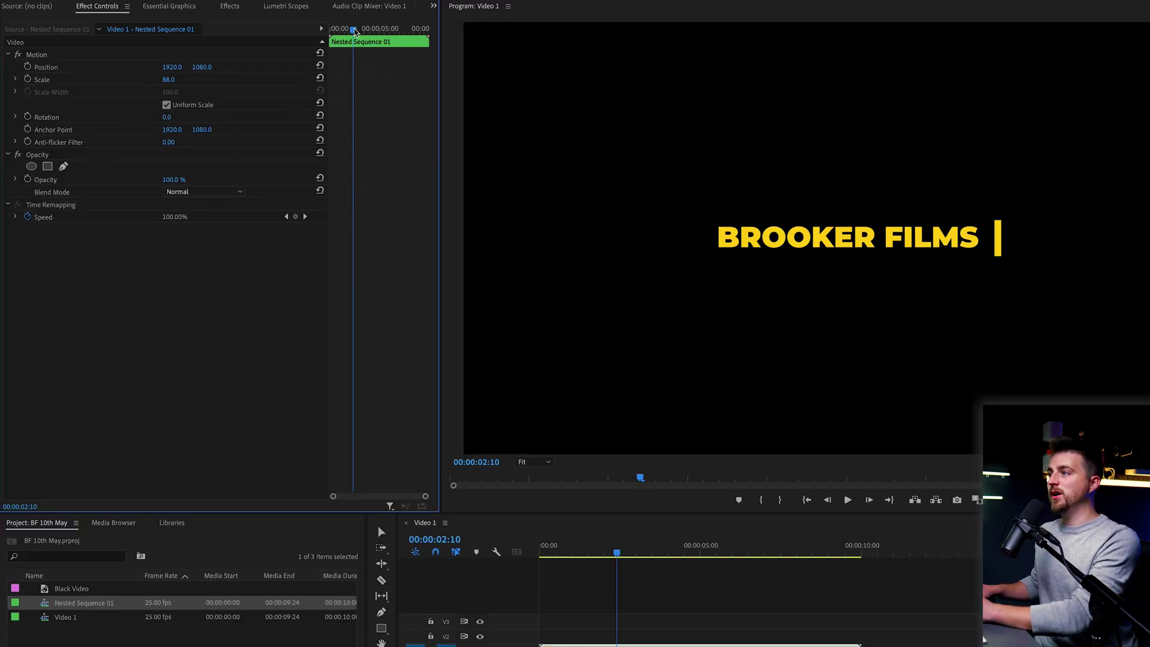
{"action": "key", "text": "Home"}
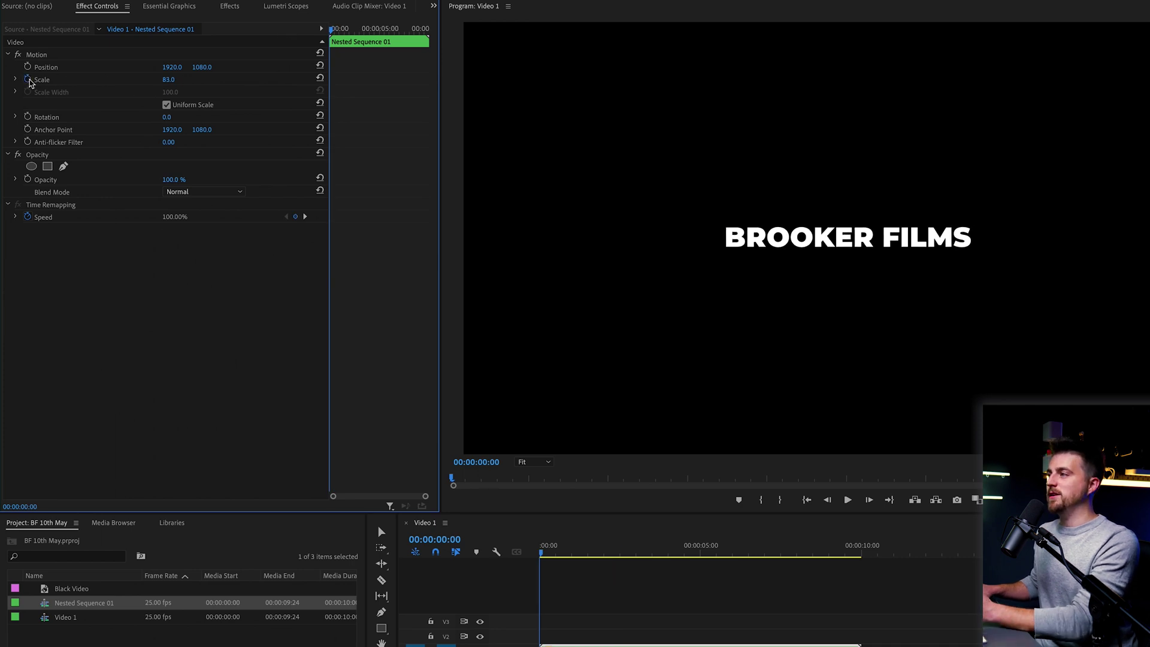
{"action": "left_click", "coordinate": [28, 80]}
{"action": "key", "text": "End"}
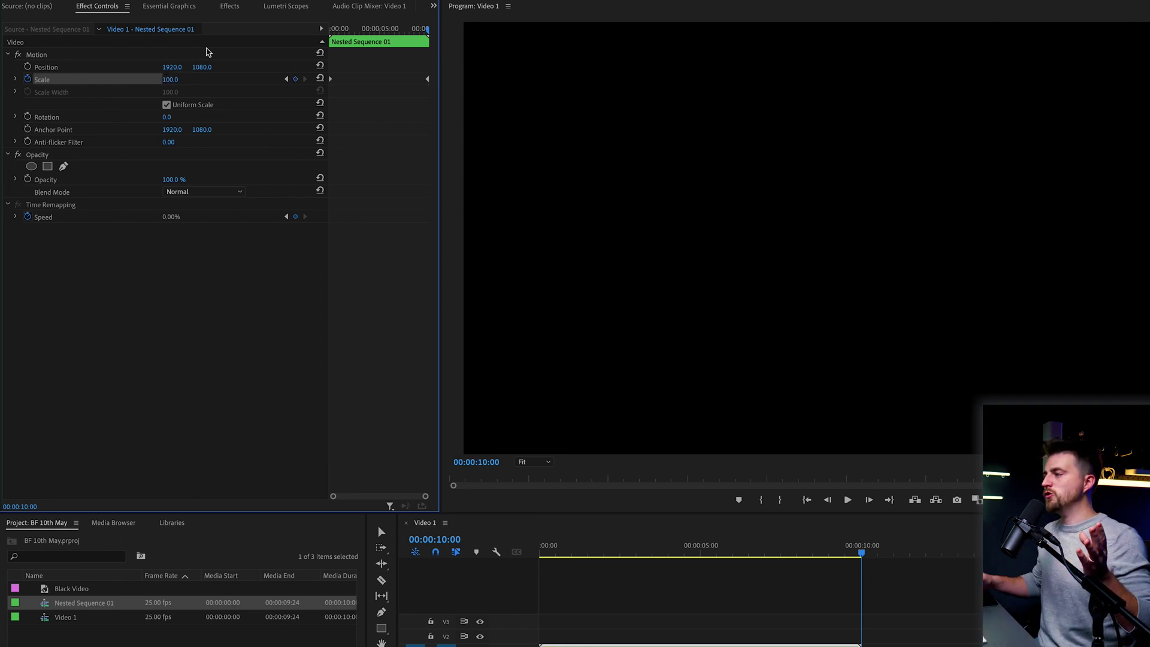
Start a Render In to Out preview of the whole sequence
{"action": "left_click", "coordinate": [213, 0]}
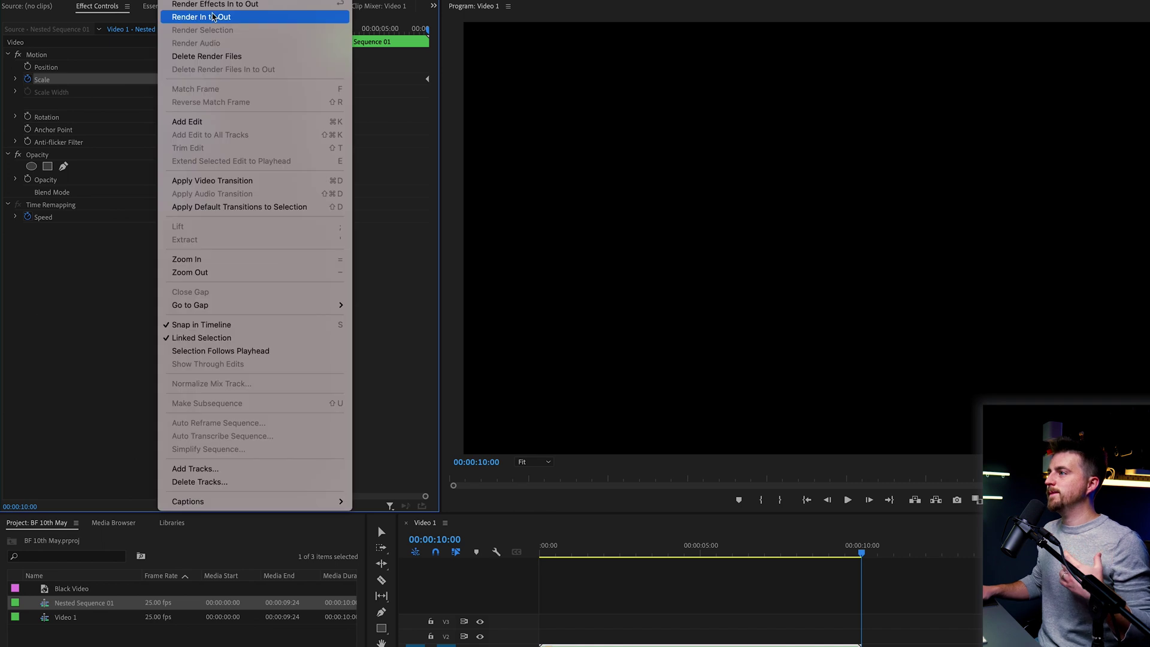
{"action": "left_click", "coordinate": [211, 18]}
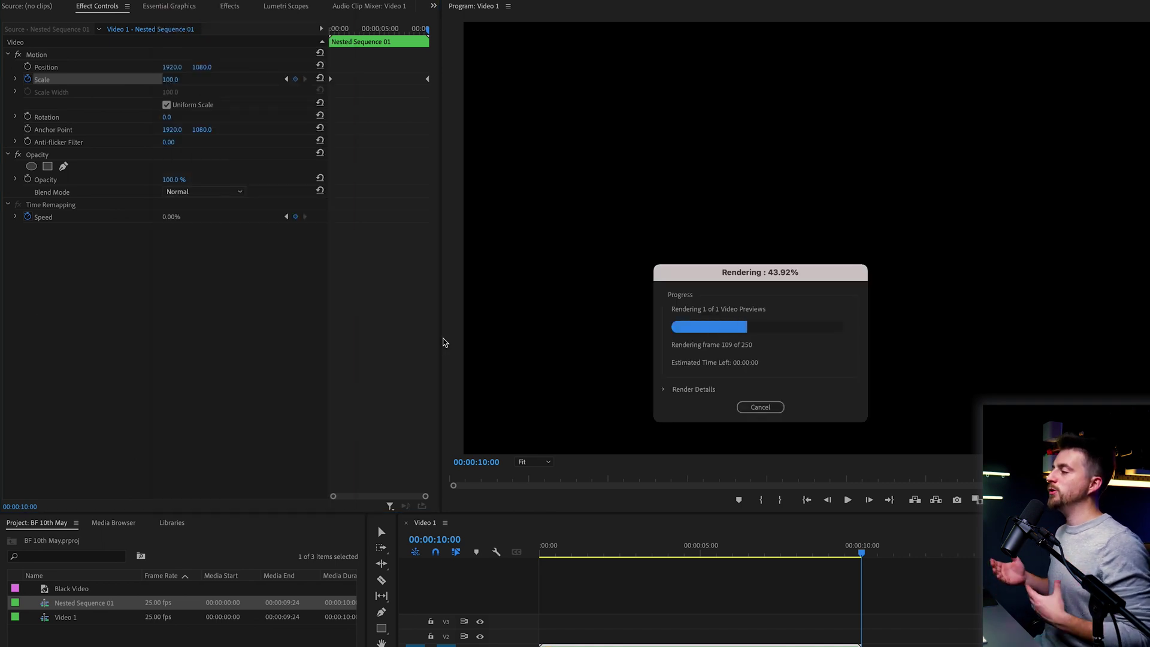